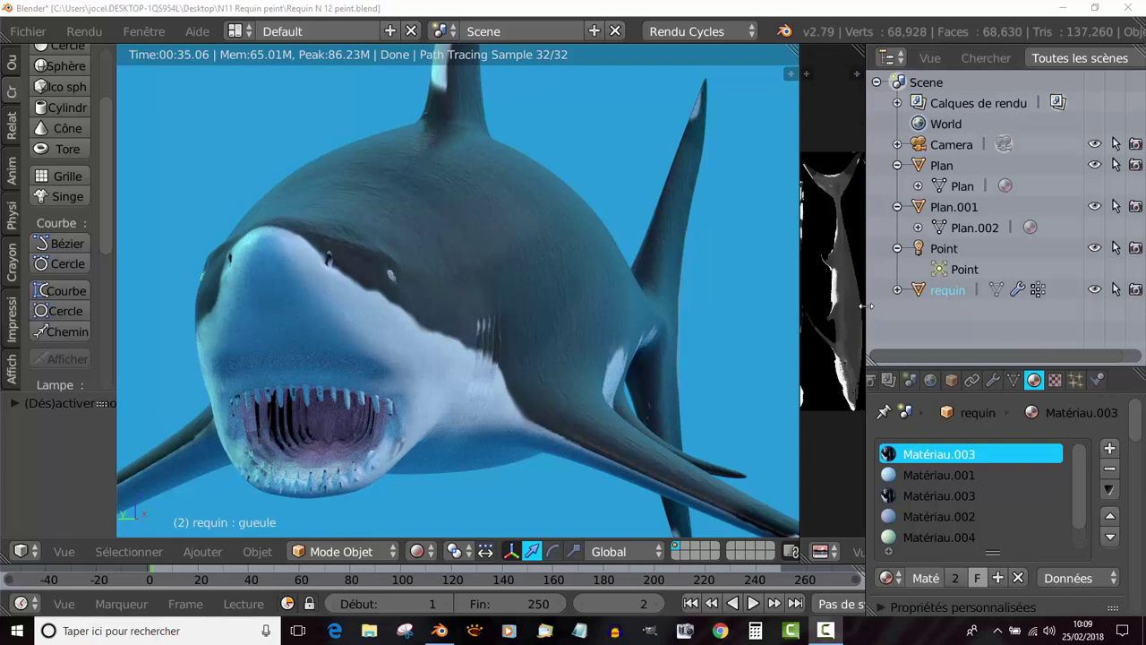
# Widen the outliner and properties area, then select the Camera, the Plan object and the Plan mesh data in turn
pyautogui.moveTo(866, 305); pyautogui.dragTo(822, 304)
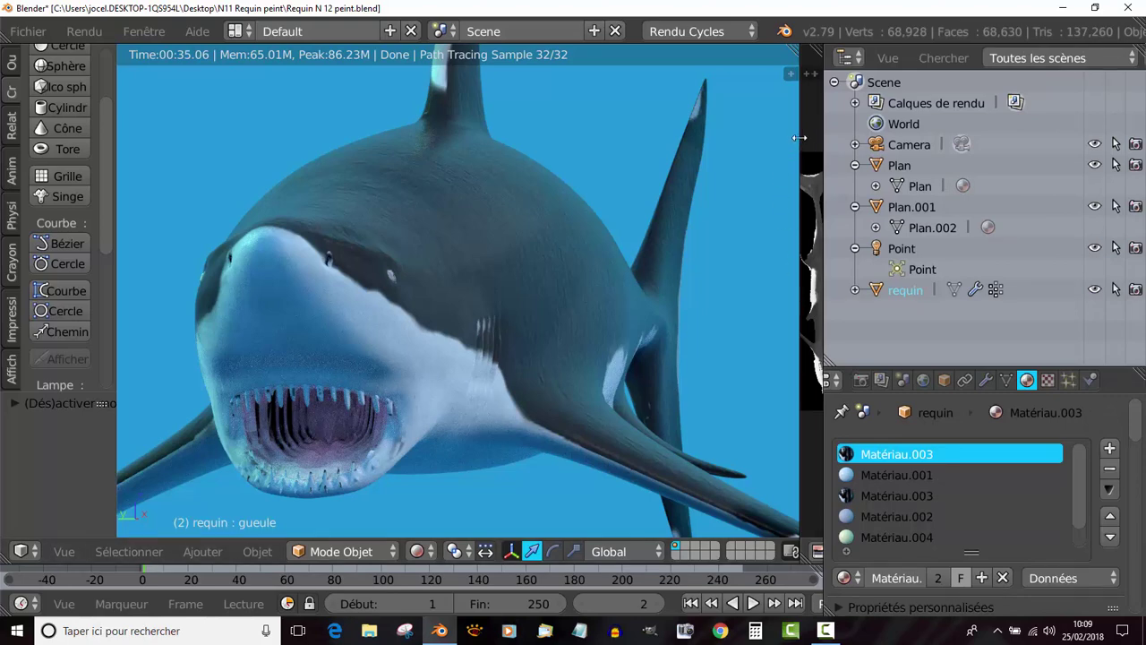
pyautogui.moveTo(799, 137); pyautogui.dragTo(699, 153)
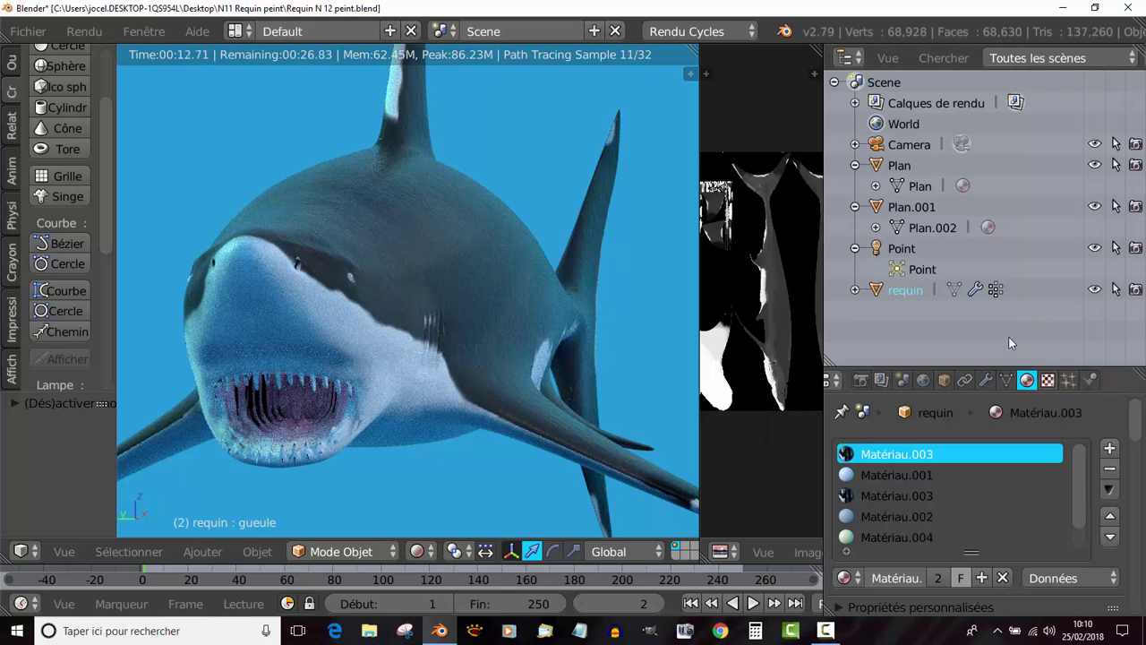
pyautogui.click(913, 145)
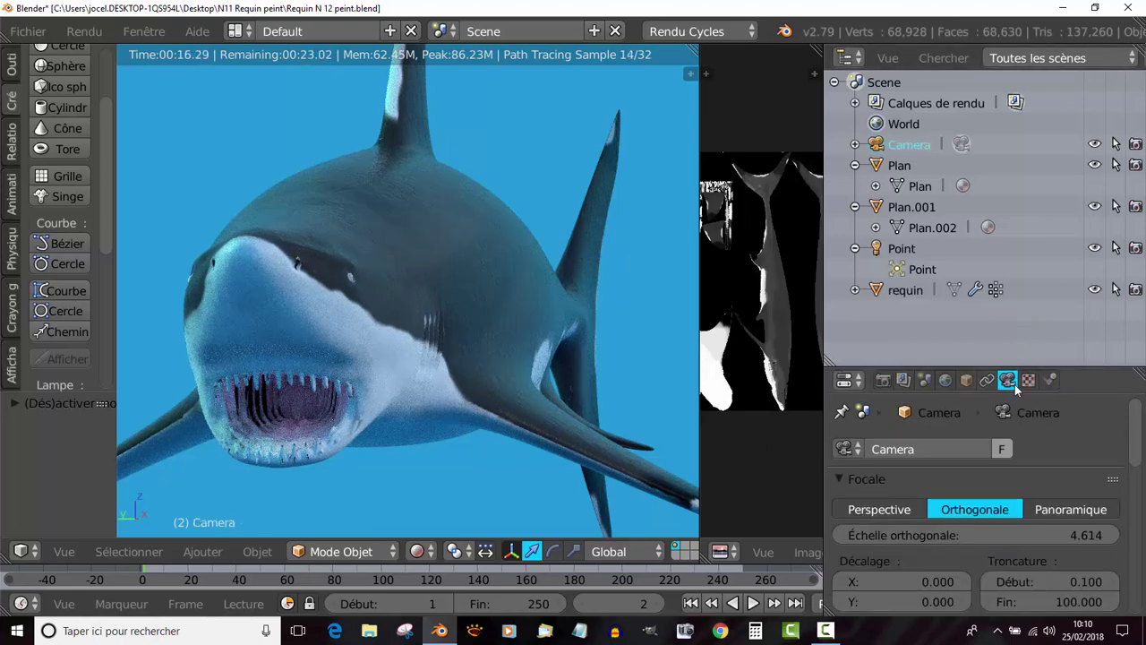
pyautogui.click(900, 166)
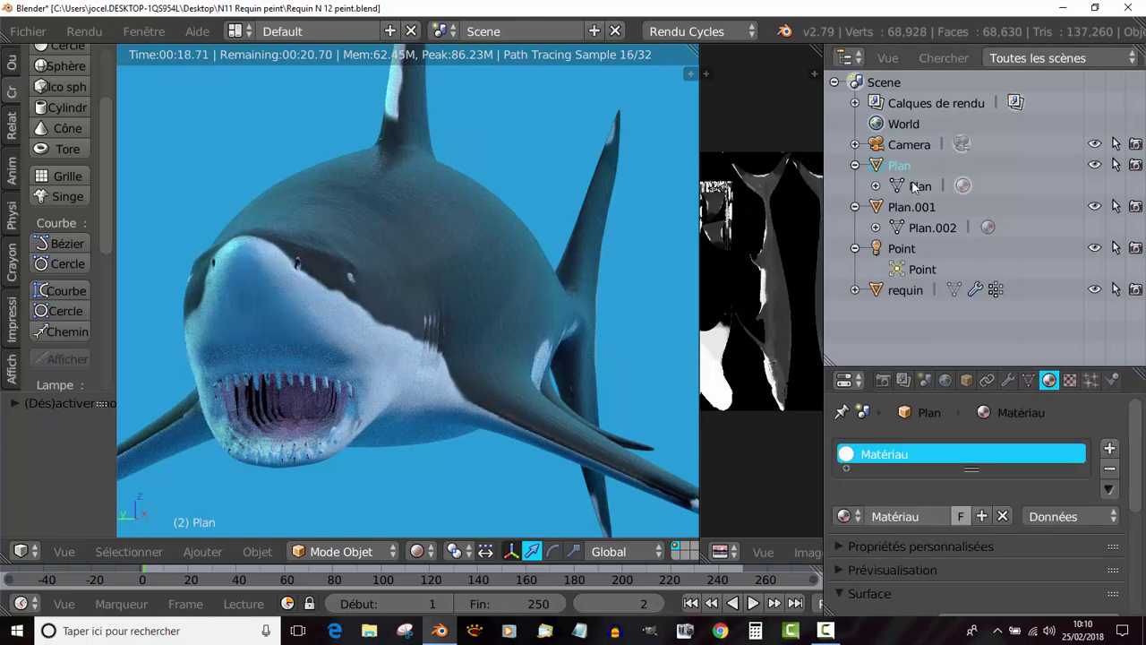
pyautogui.click(925, 186)
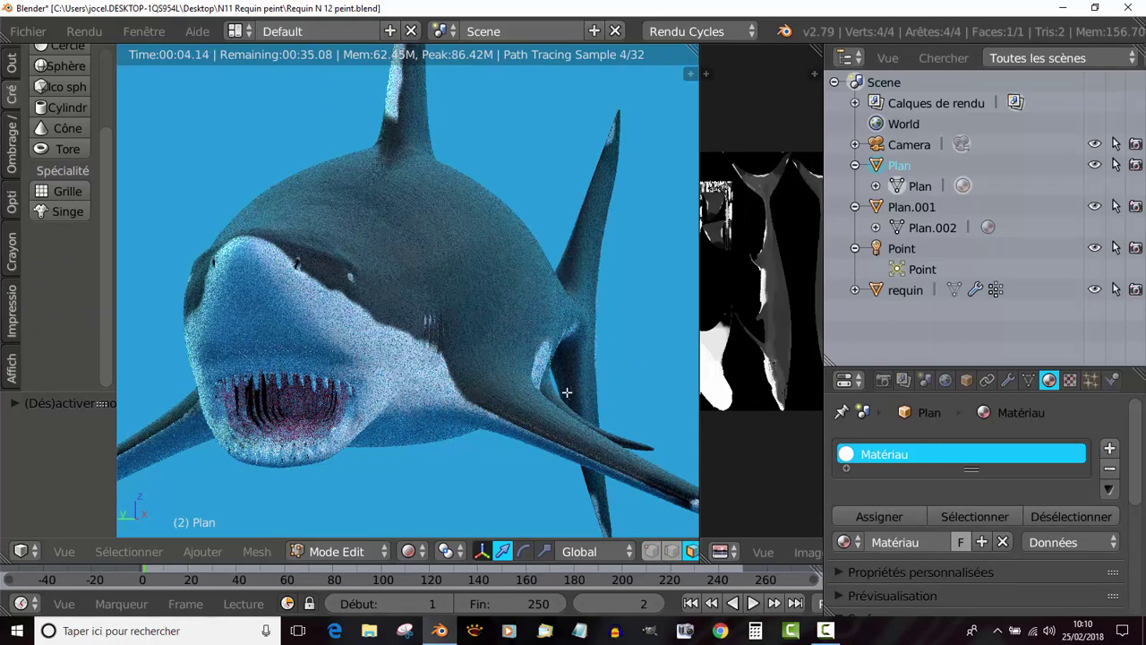
# Widen the 3D view and examine the rendered shark's mouth, flank and fins from several angles
pyautogui.moveTo(633, 369); pyautogui.dragTo(565, 394, button='middle')
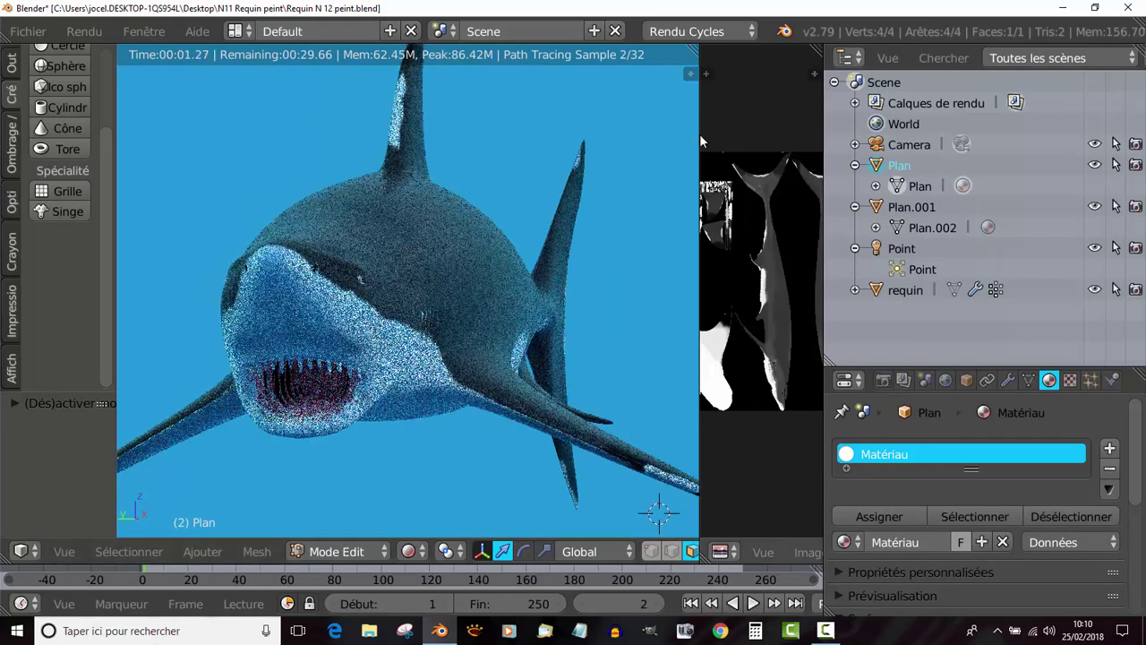
pyautogui.moveTo(704, 139); pyautogui.dragTo(763, 134)
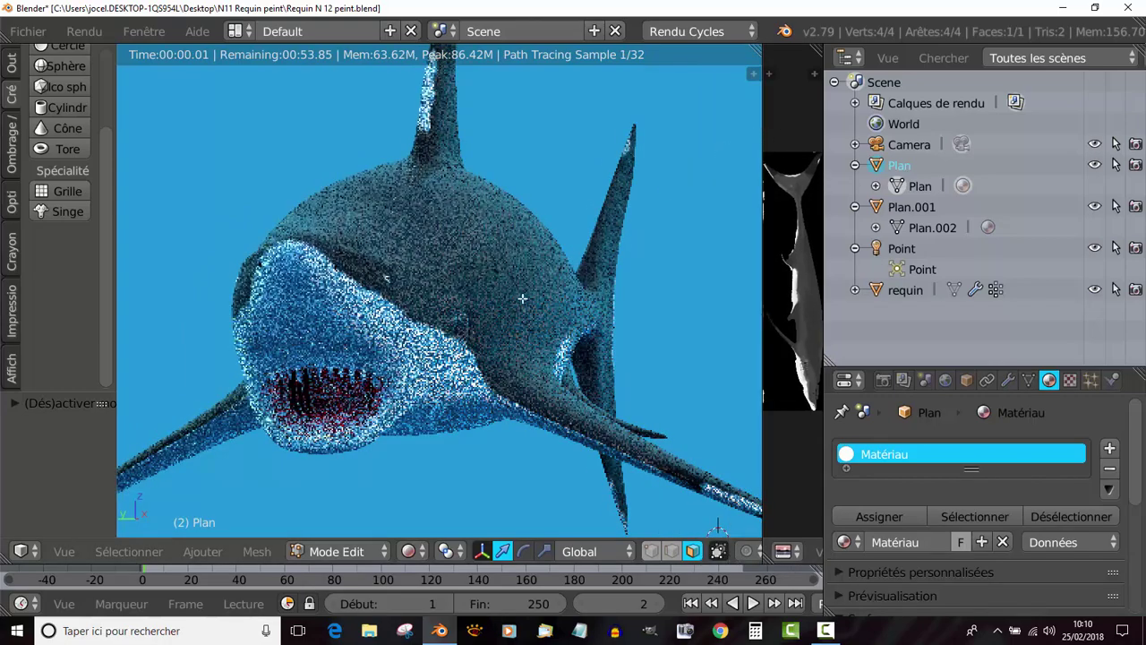
pyautogui.moveTo(467, 332); pyautogui.dragTo(298, 367, button='middle')
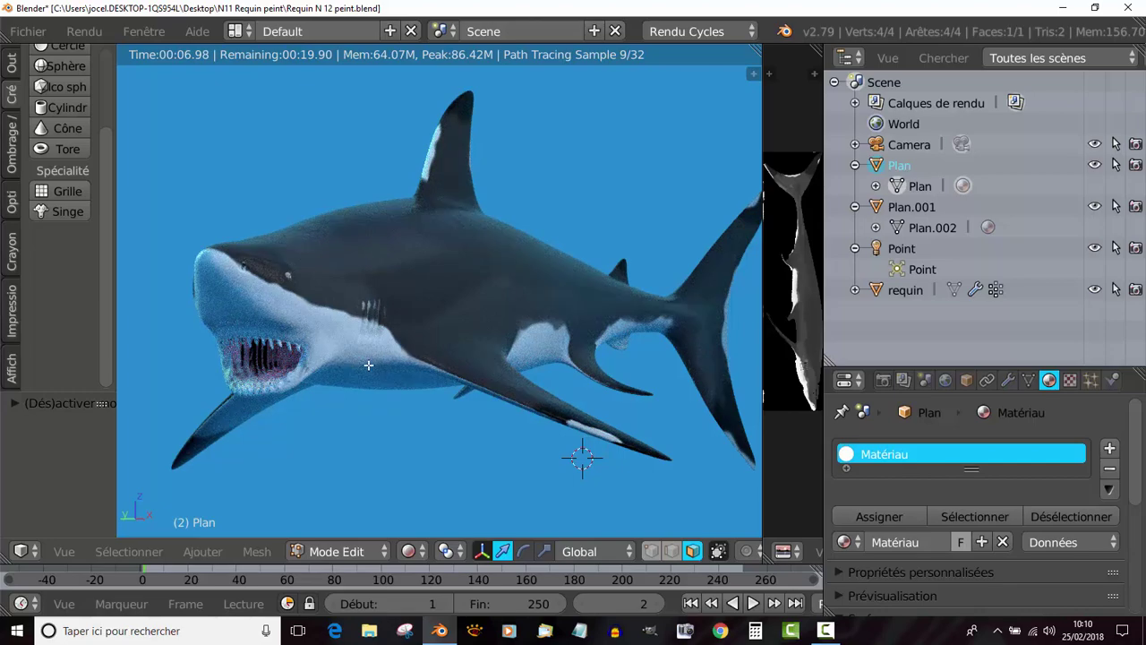
pyautogui.scroll(2, 470, 342)
pyautogui.moveTo(470, 342); pyautogui.dragTo(571, 416, button='middle')
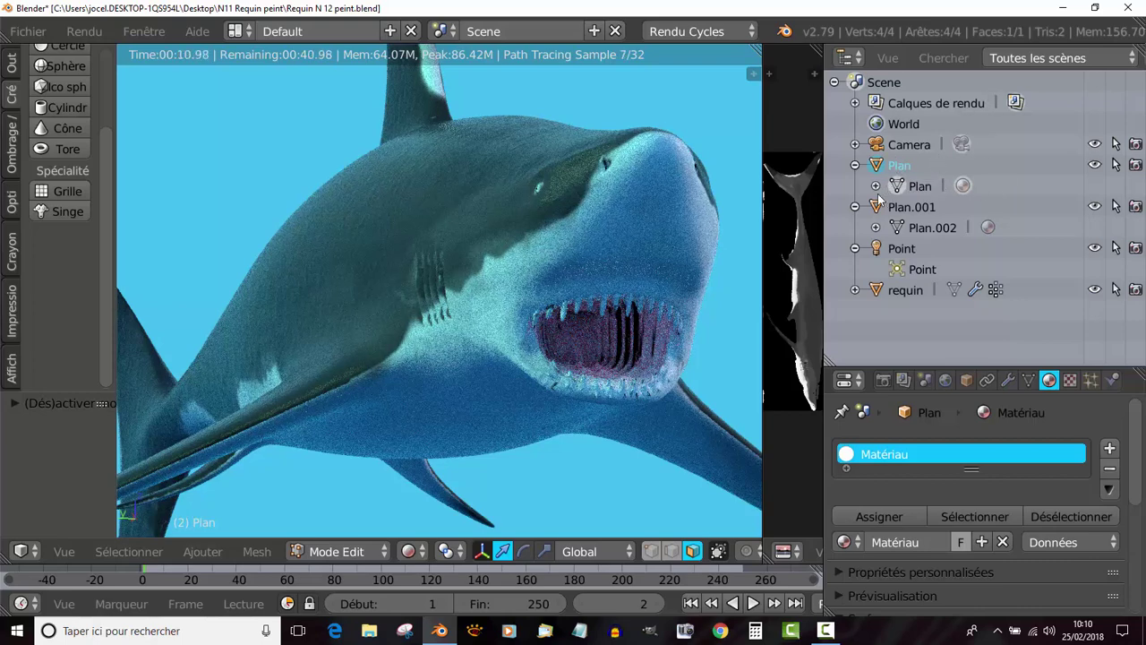
# Expand the Camera and requin hierarchies in the outliner and show requin's materials, modifiers and vertex groups
pyautogui.click(854, 146)
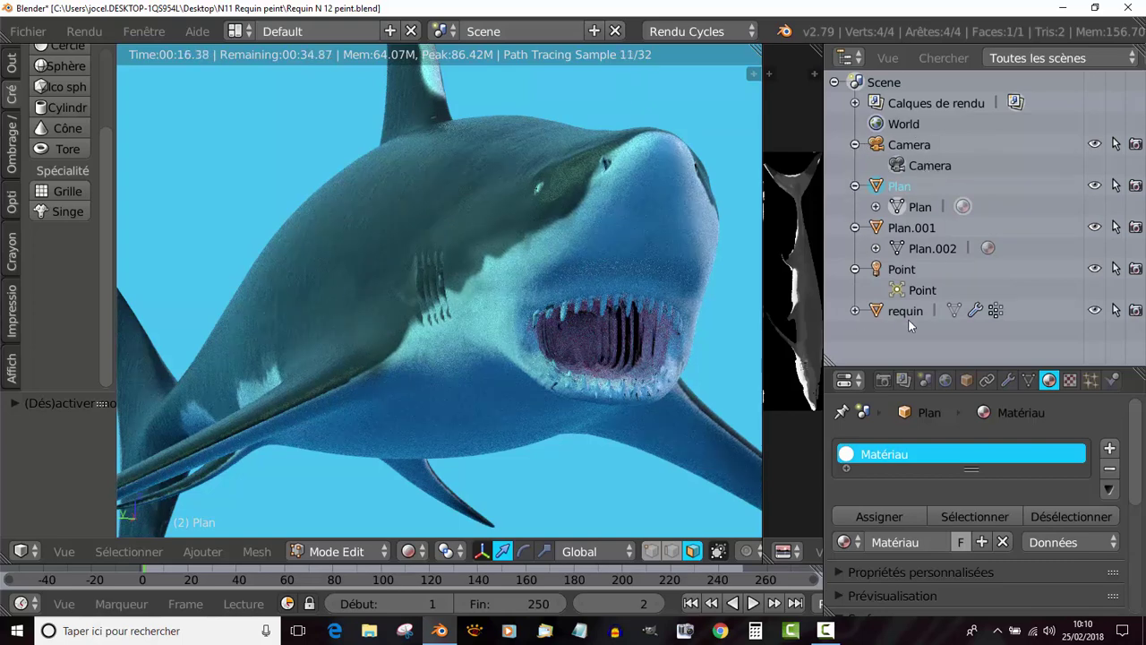
pyautogui.click(854, 311)
pyautogui.scroll(-3, 856, 313)
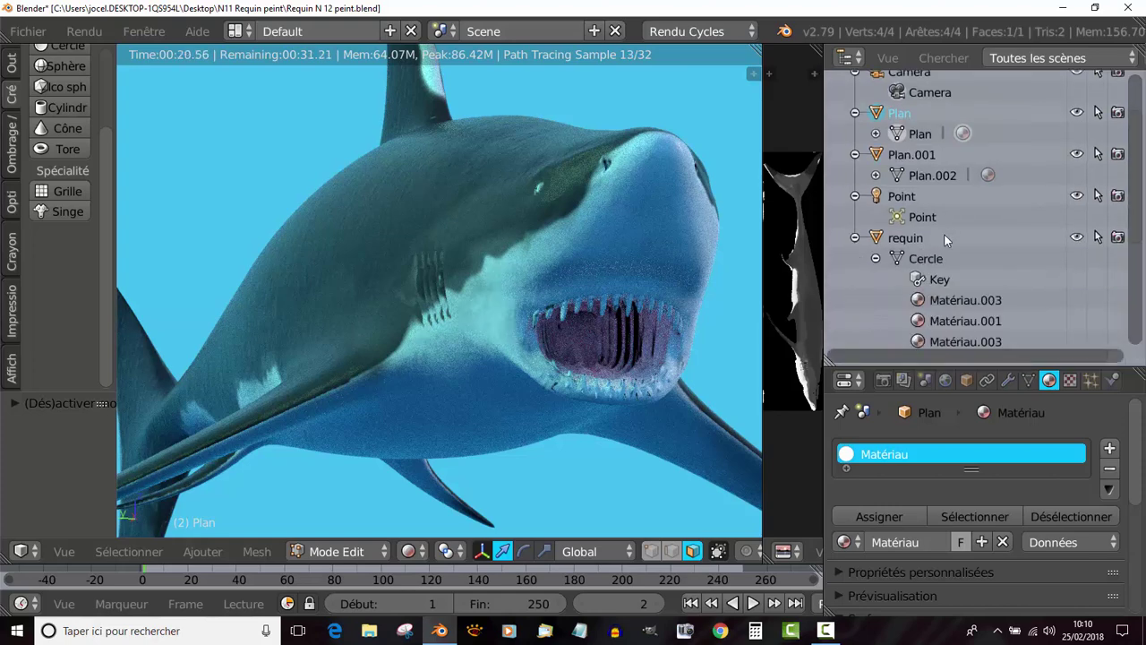
pyautogui.scroll(-5, 944, 233)
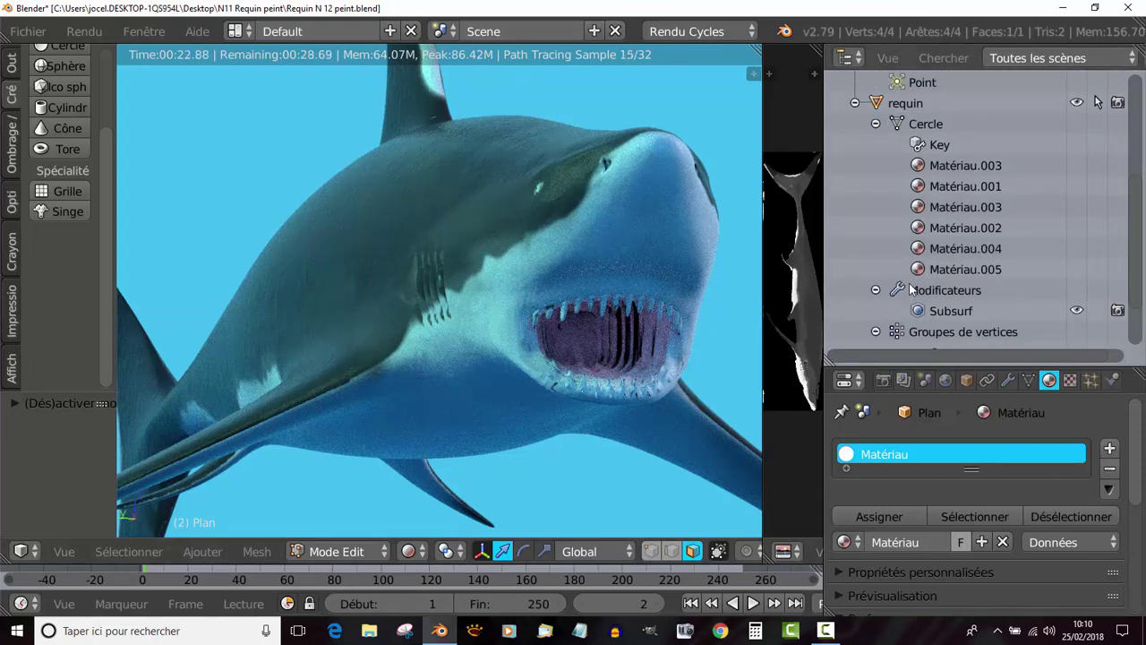
pyautogui.scroll(-4, 873, 285)
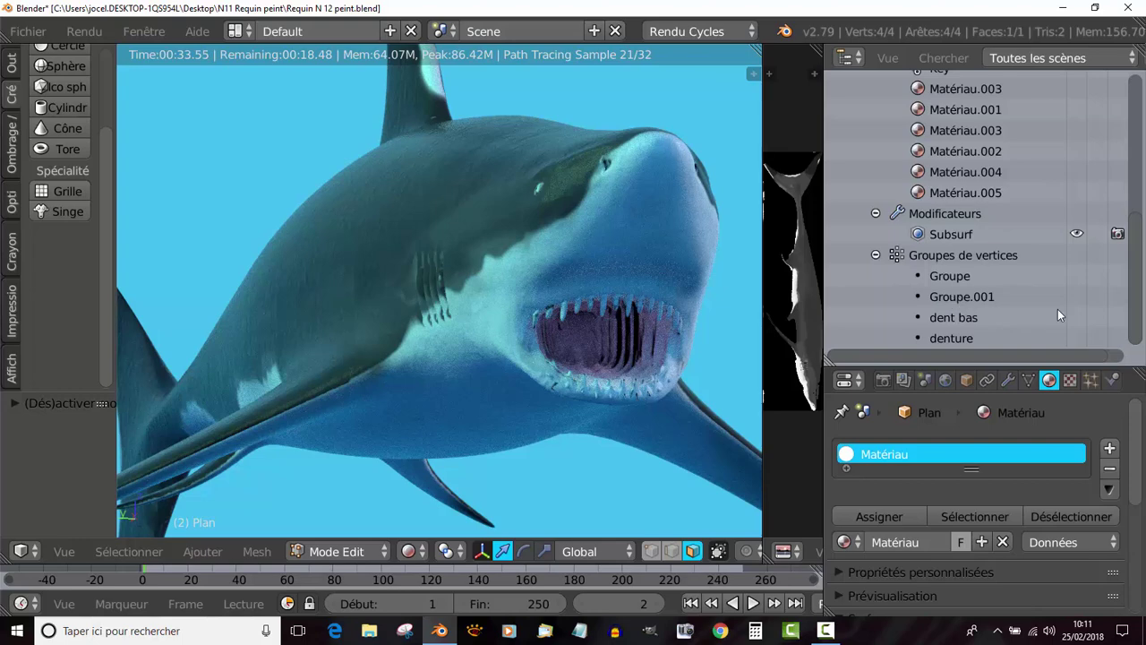
# Make requin active through its dent bas vertex group, set the viewport shading to Matériau and enter Edit Mode
pyautogui.click(946, 319)
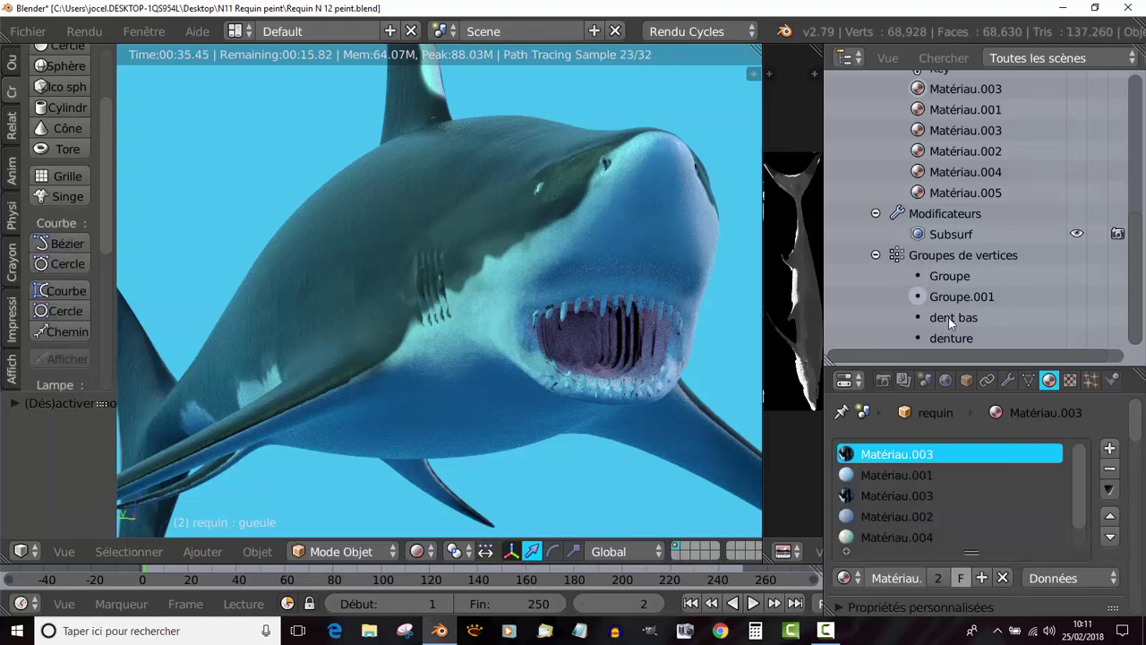
pyautogui.click(416, 552)
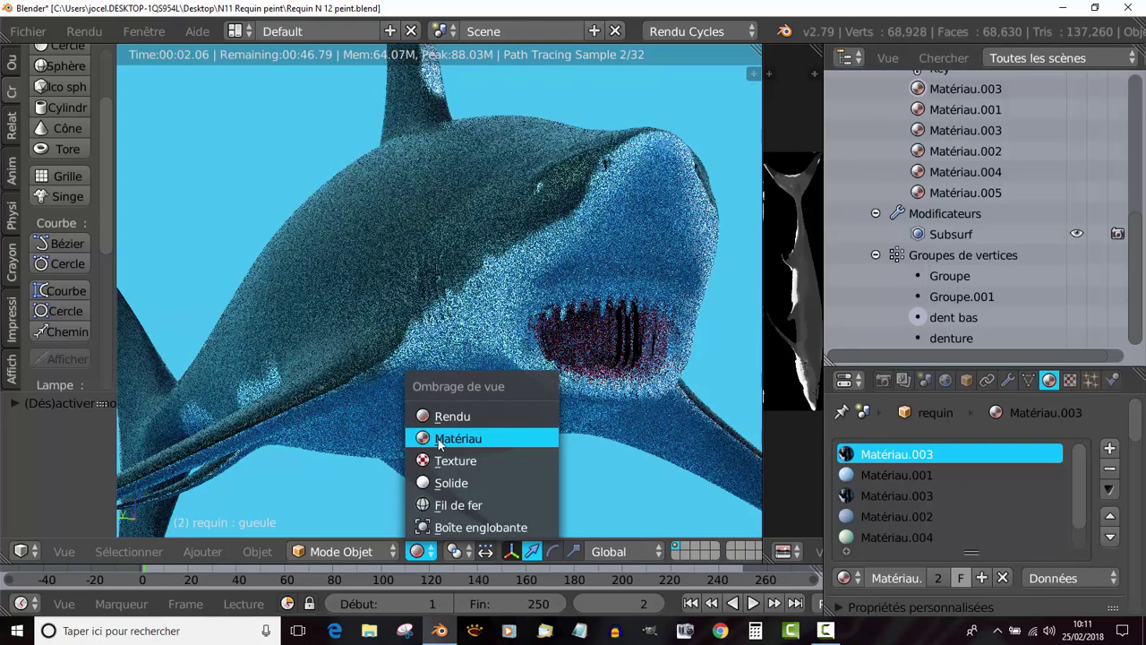
pyautogui.click(439, 438)
pyautogui.click(348, 551)
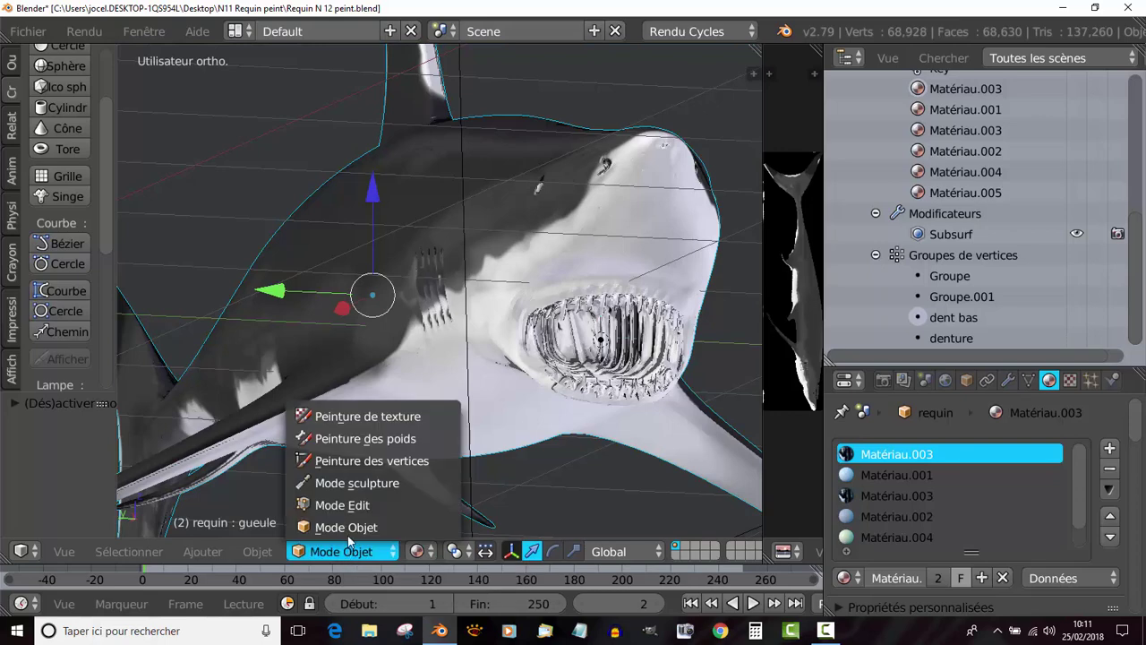
pyautogui.click(346, 512)
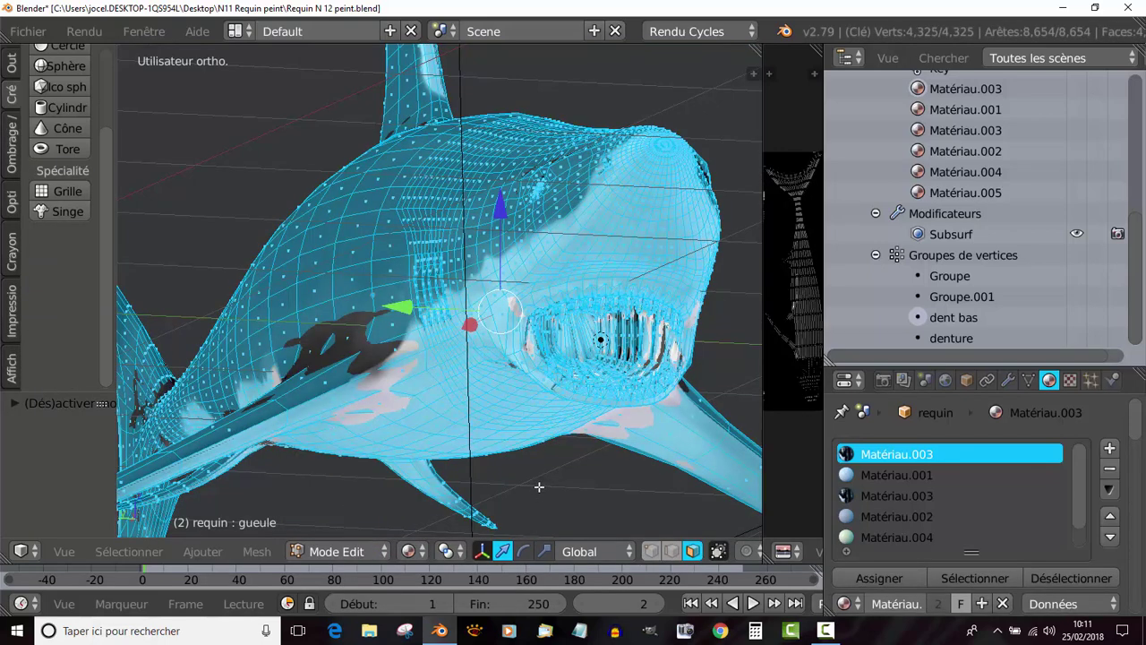
pyautogui.moveTo(540, 486); pyautogui.dragTo(717, 447, button='middle')
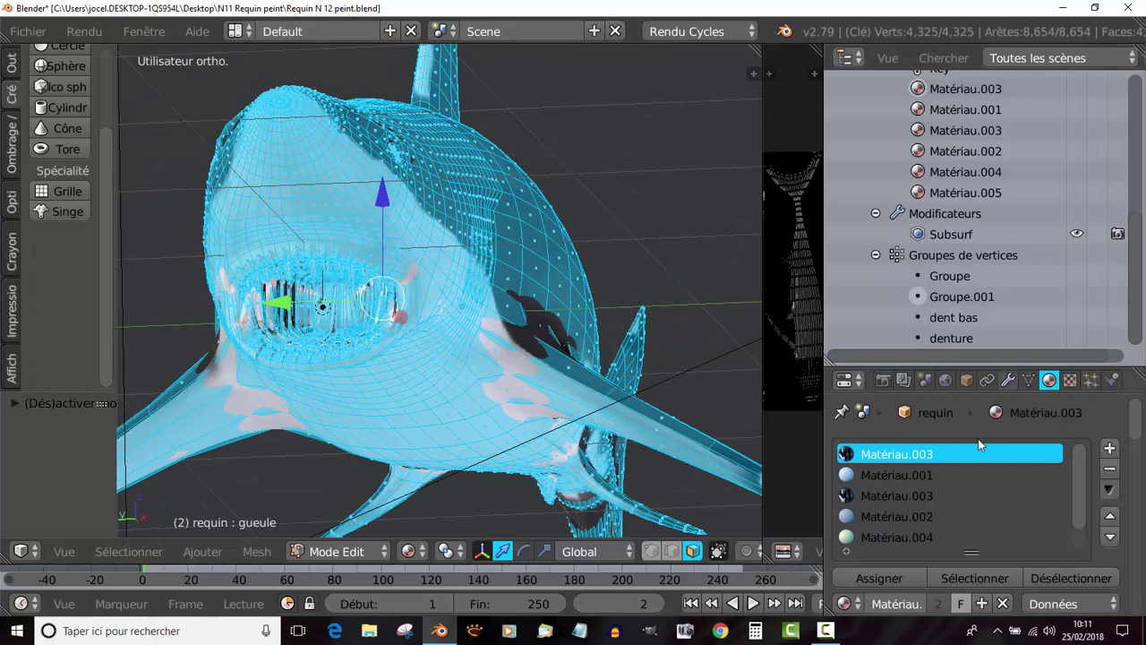
# Show requin's mesh data with its vertex groups, and make dent bas and then denture the active group
pyautogui.scroll(-1, 968, 461)
pyautogui.moveTo(1001, 364); pyautogui.dragTo(1030, 260)
pyautogui.click(1028, 261)
pyautogui.scroll(-5, 965, 458)
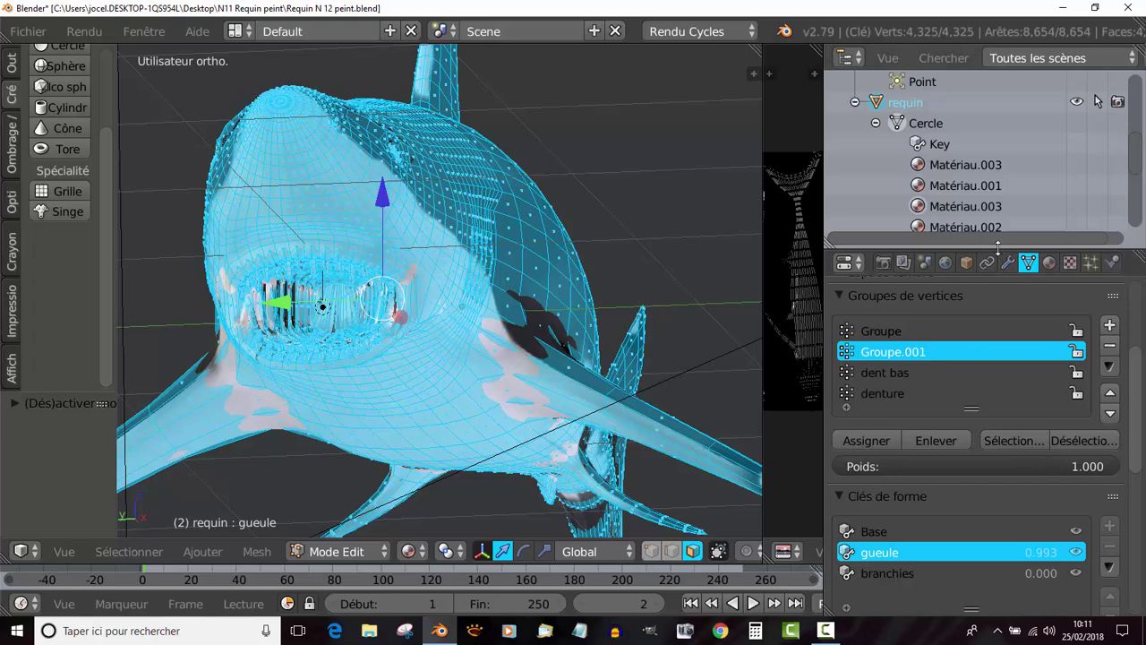
pyautogui.moveTo(997, 247); pyautogui.dragTo(1000, 305)
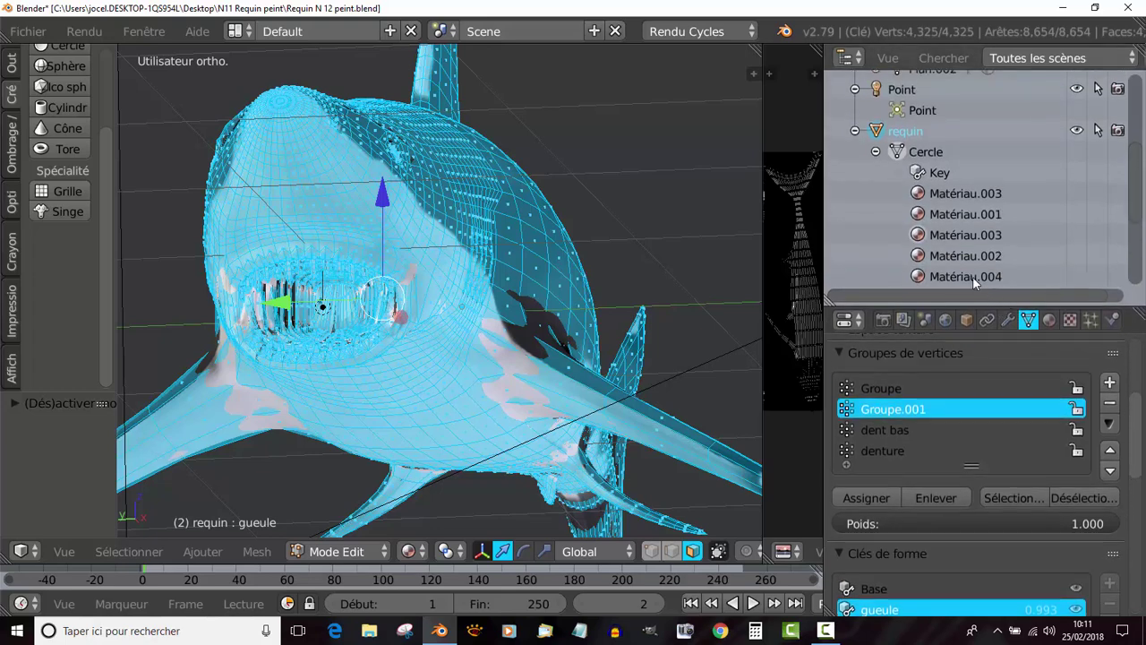
pyautogui.scroll(-5, 974, 281)
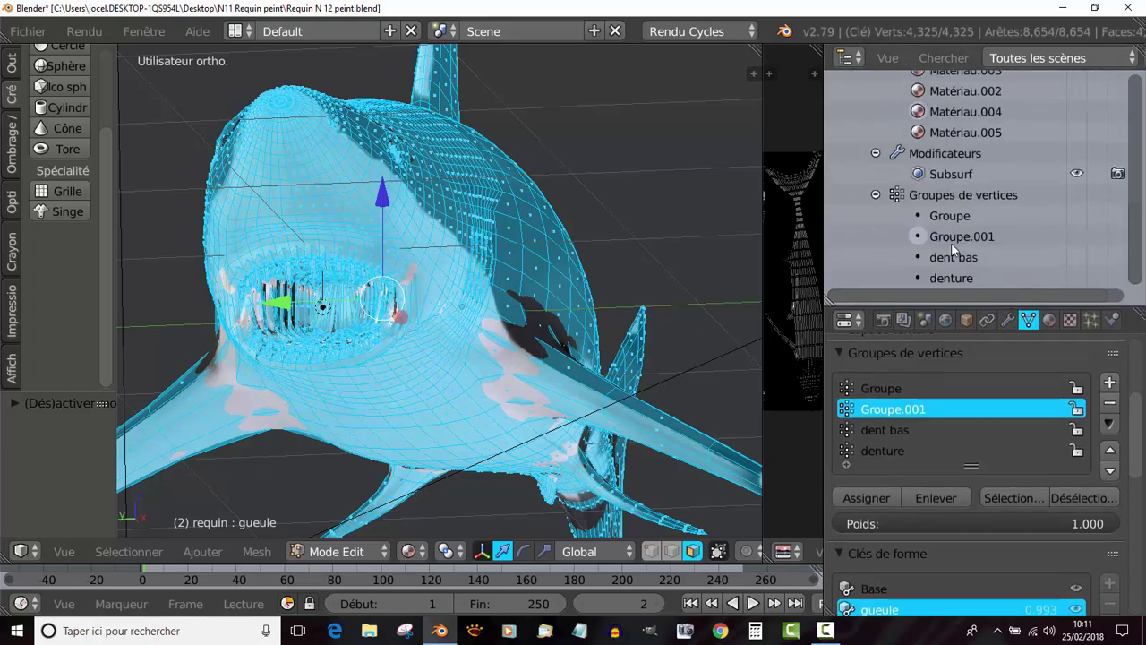
pyautogui.click(953, 258)
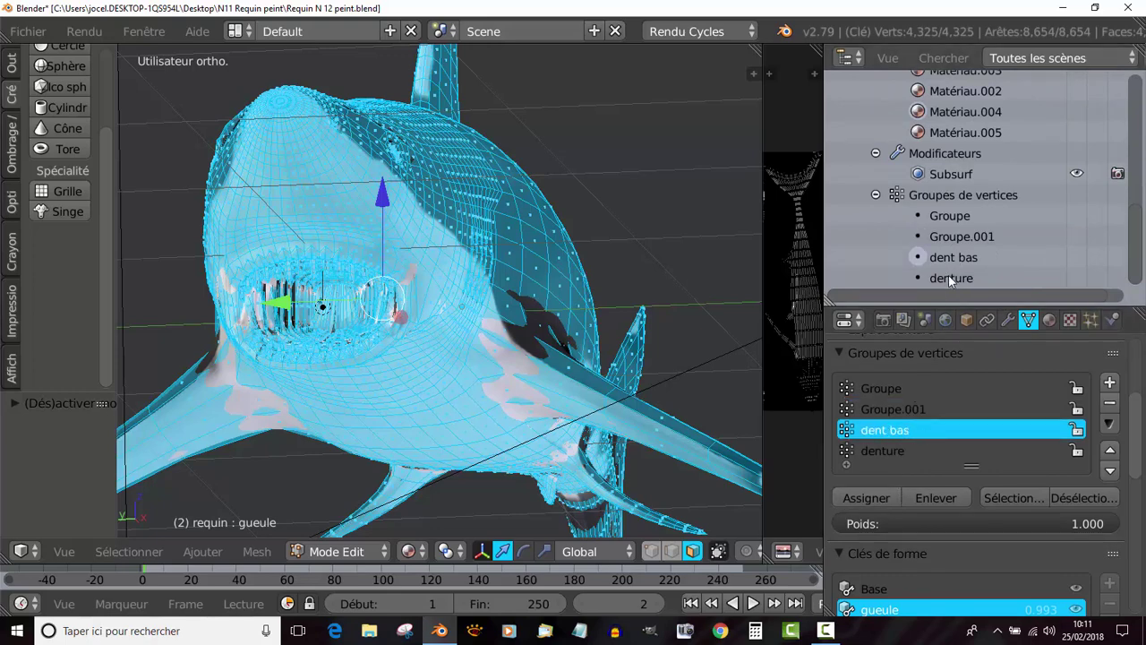
pyautogui.click(948, 278)
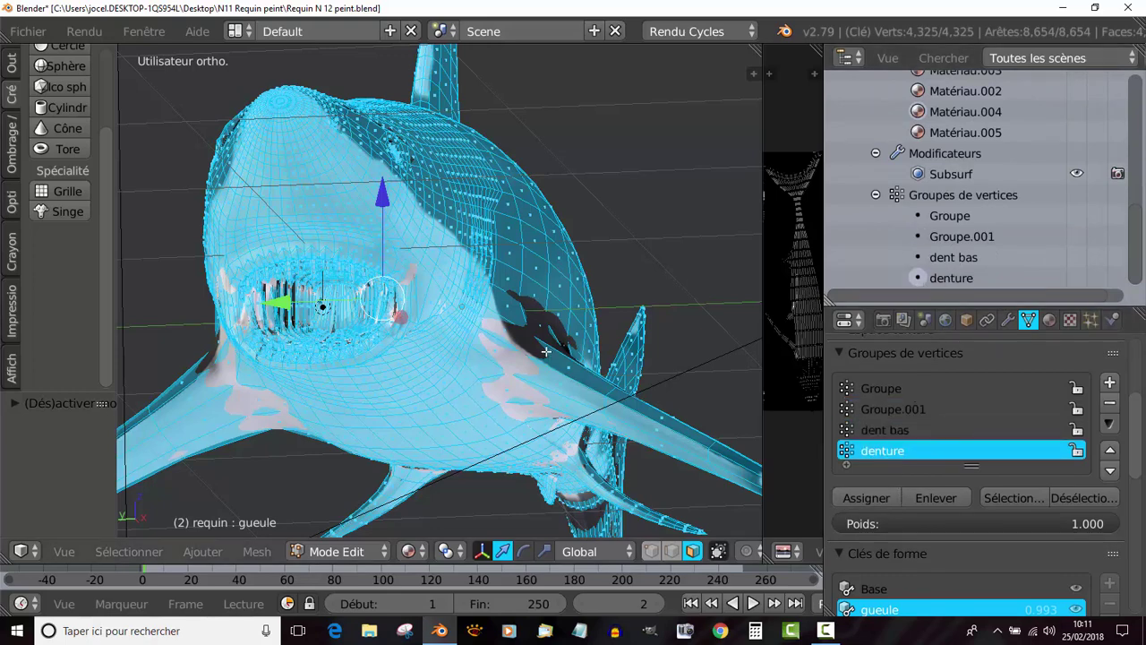
# Deselect all of the shark's mesh and set the viewport shading to Solide
pyautogui.press('a')
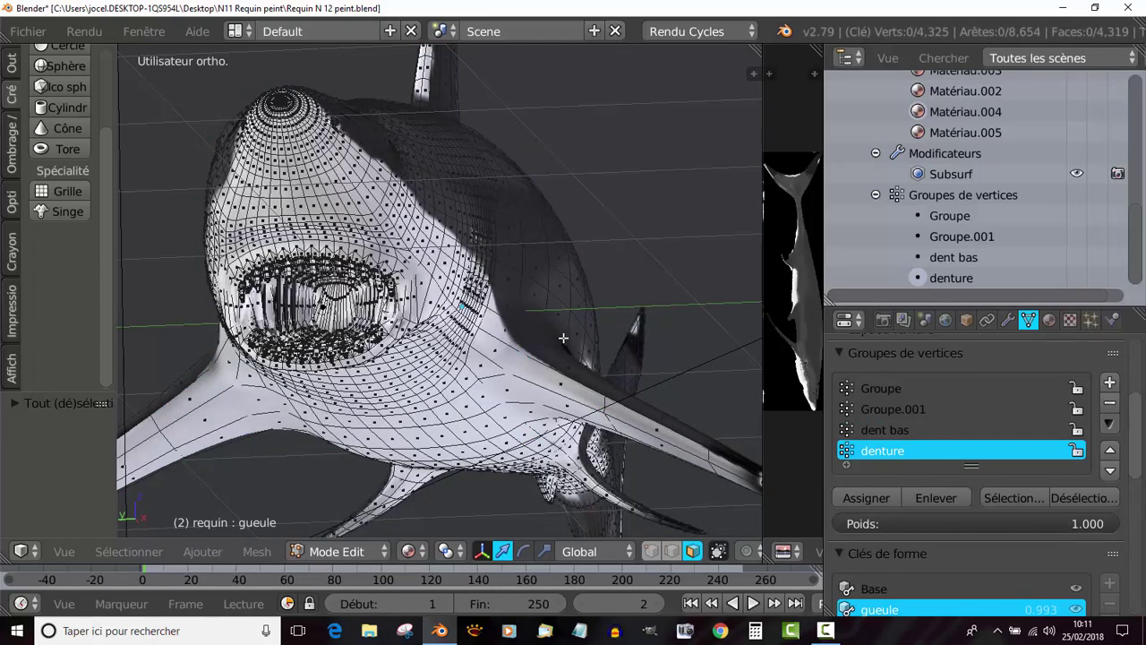
pyautogui.click(408, 551)
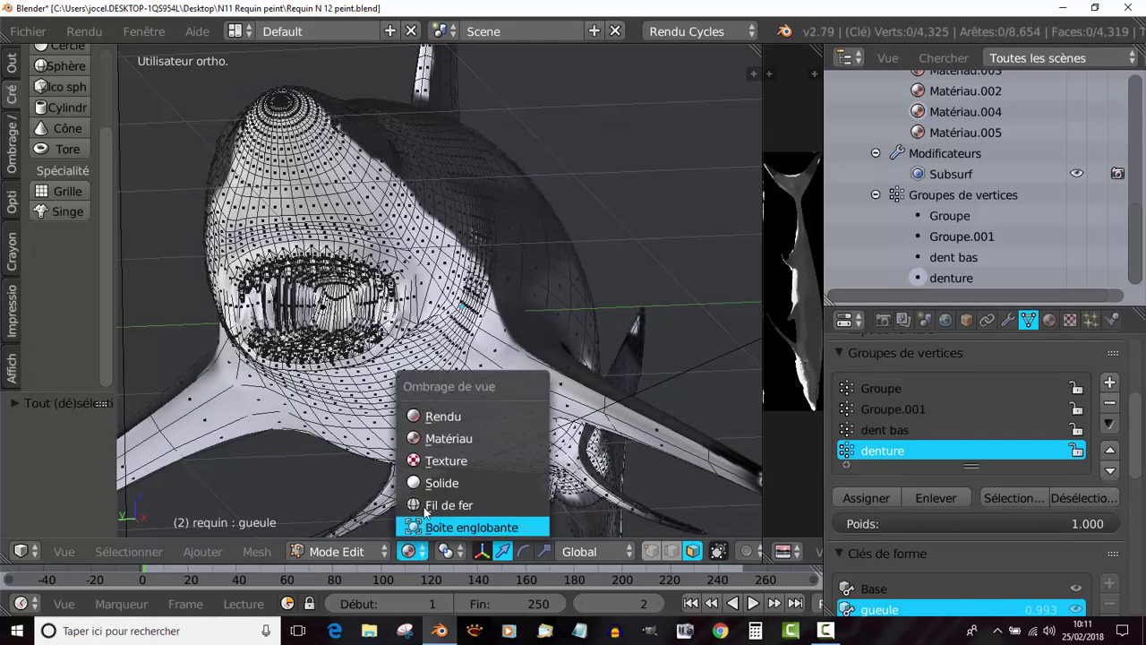
pyautogui.click(441, 482)
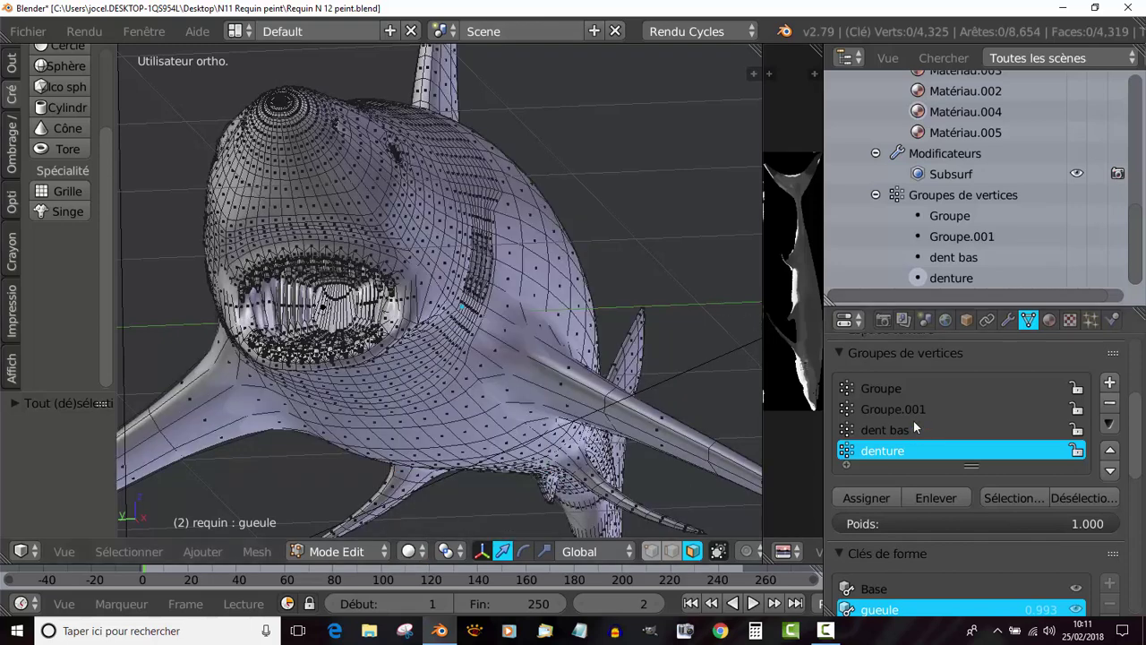
# Select the vertices of the shark's dent bas vertex group
pyautogui.click(949, 257)
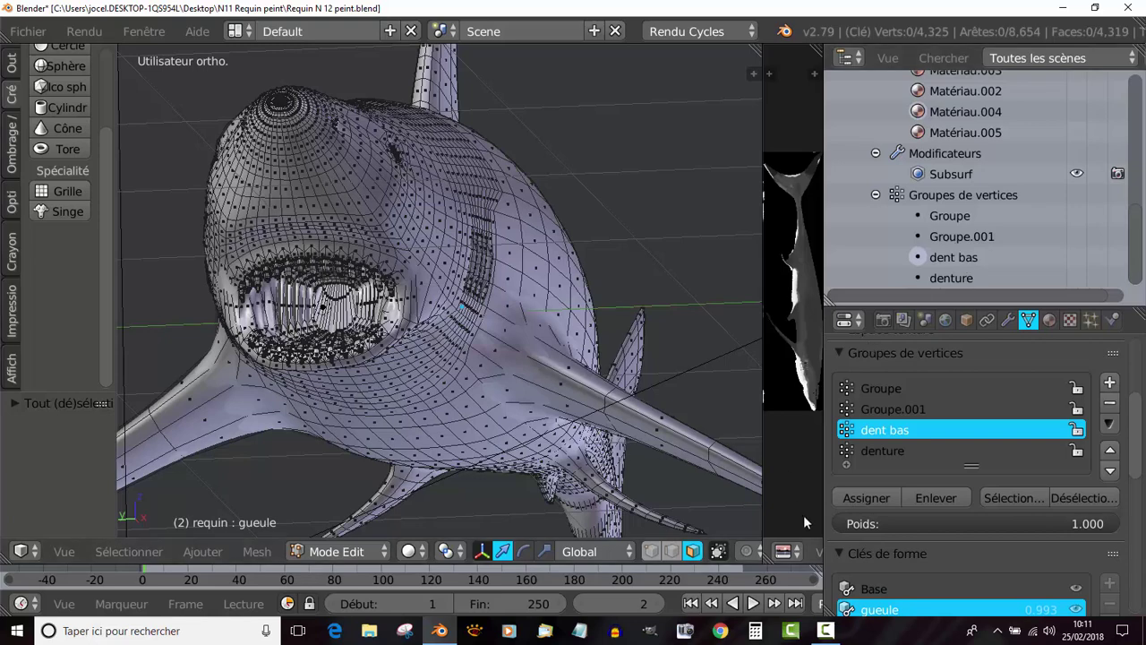
pyautogui.click(1011, 498)
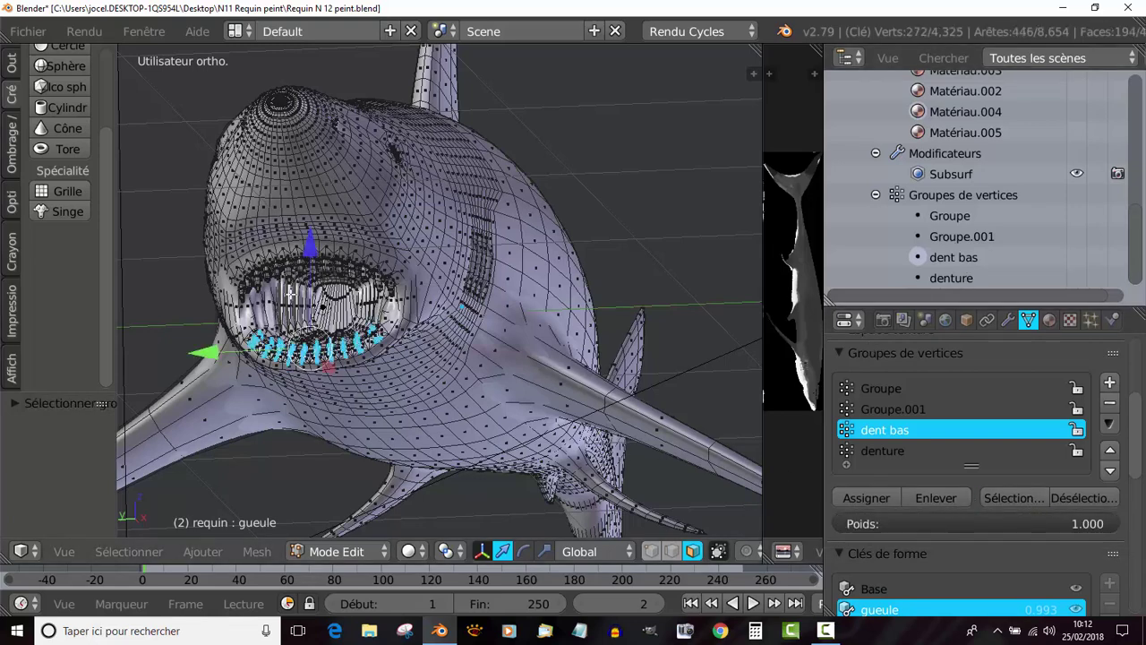
pyautogui.scroll(2, 287, 296)
pyautogui.moveTo(315, 378); pyautogui.dragTo(374, 383, button='middle')
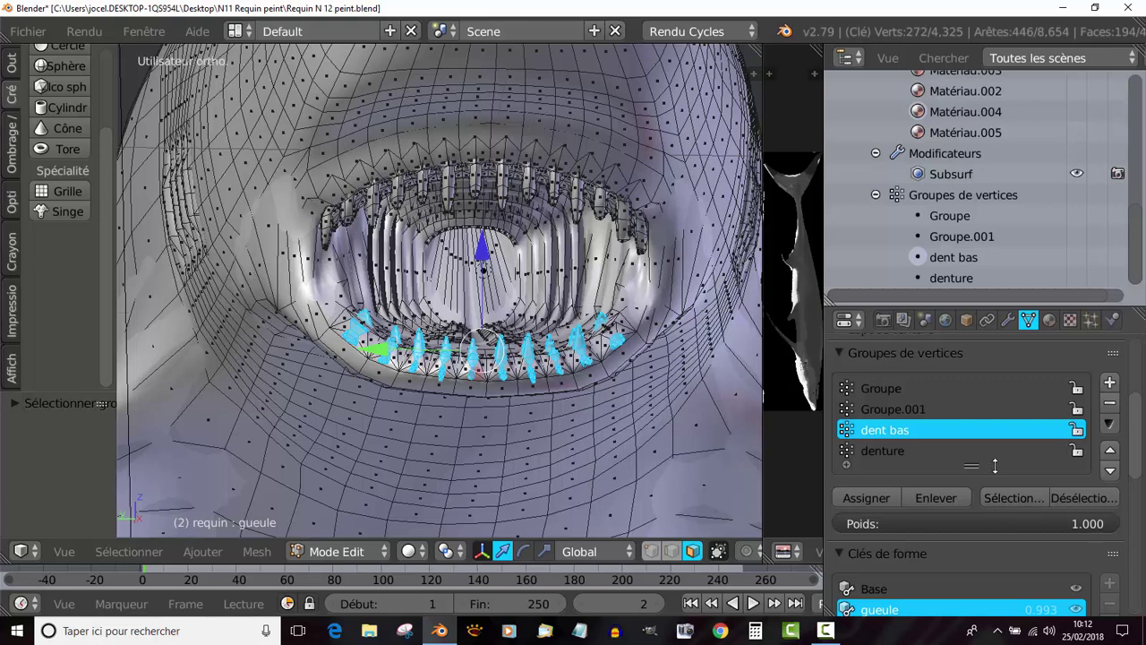
# Show the shark's material settings and examine the surface properties of Matériau.004
pyautogui.scroll(-2, 1135, 453)
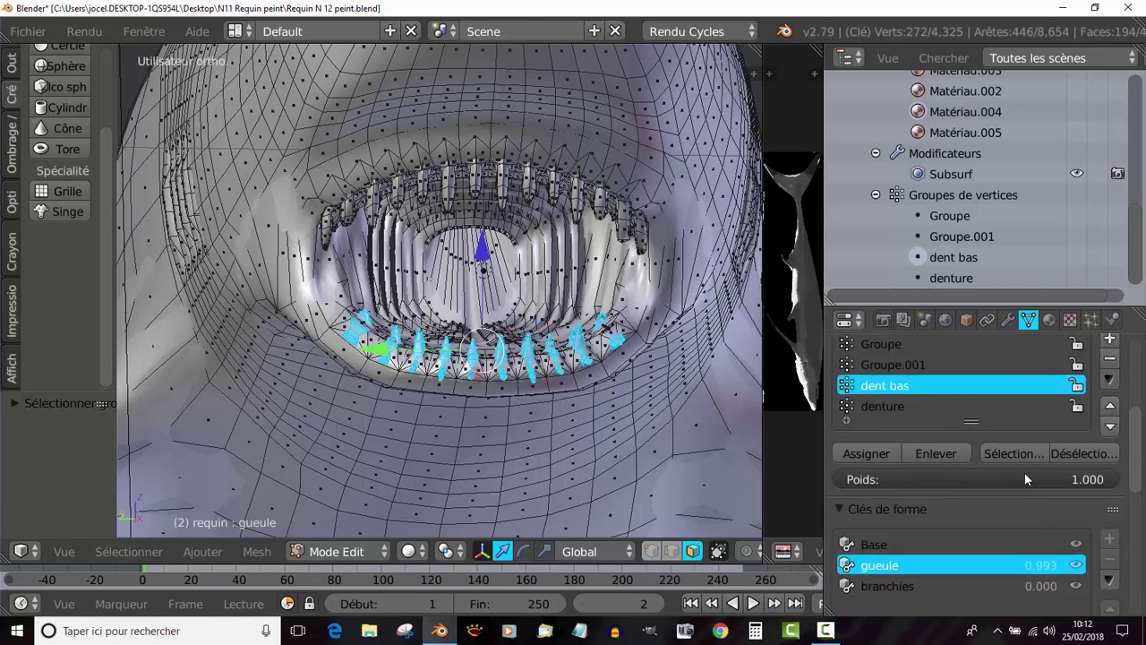
pyautogui.scroll(4, 955, 394)
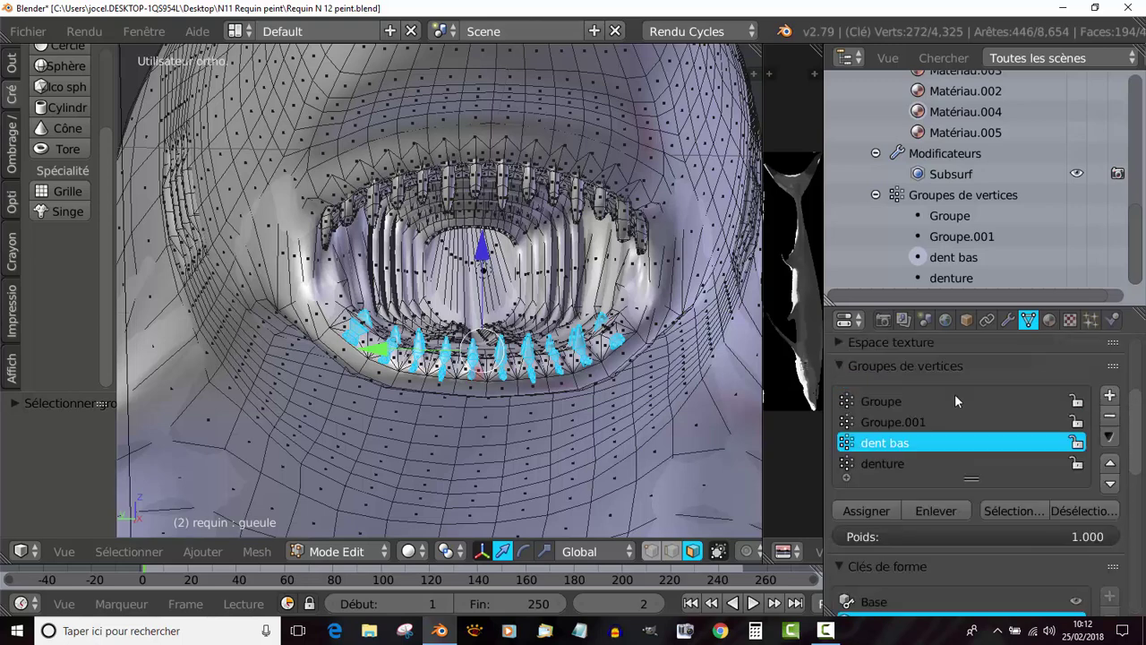
pyautogui.scroll(5, 965, 245)
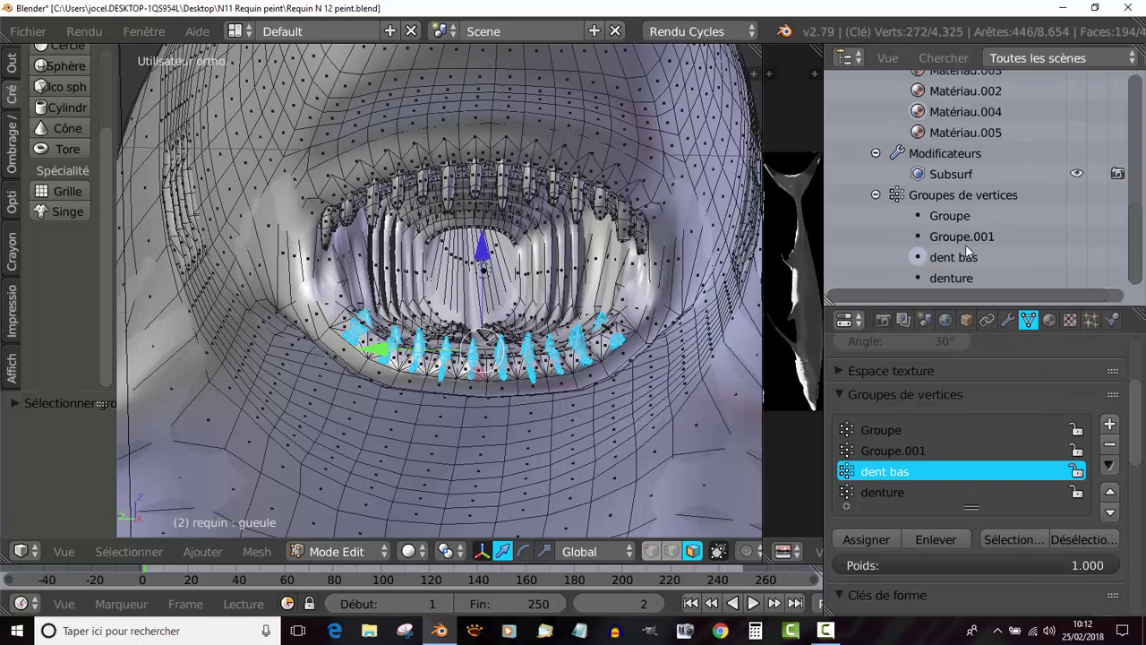
pyautogui.scroll(4, 964, 239)
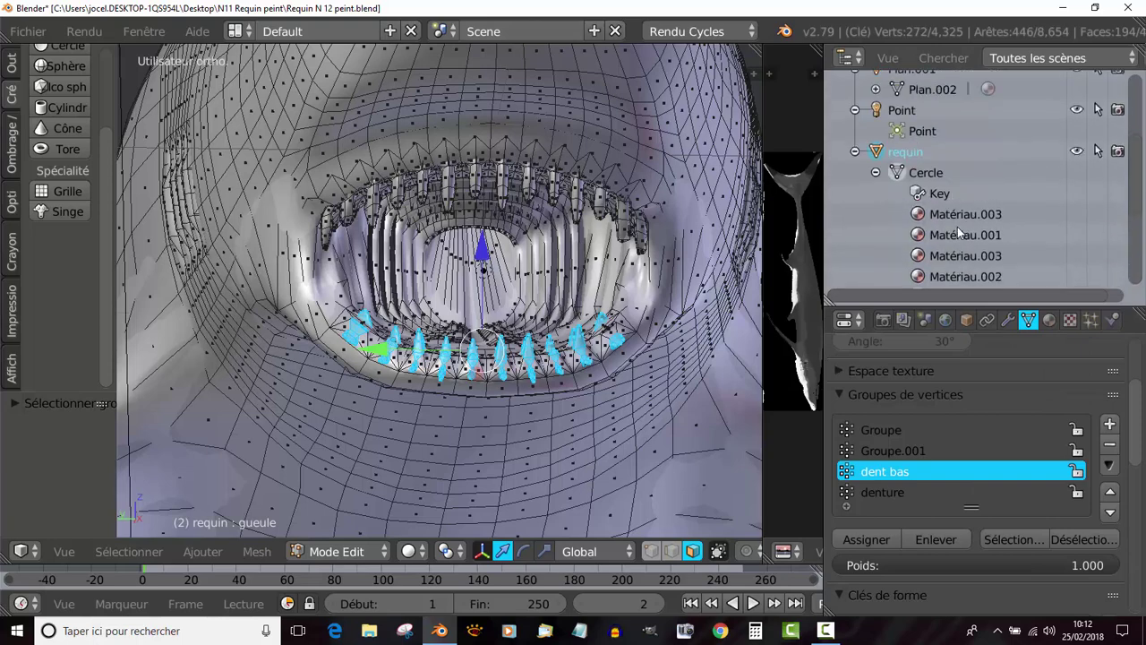
pyautogui.click(1049, 321)
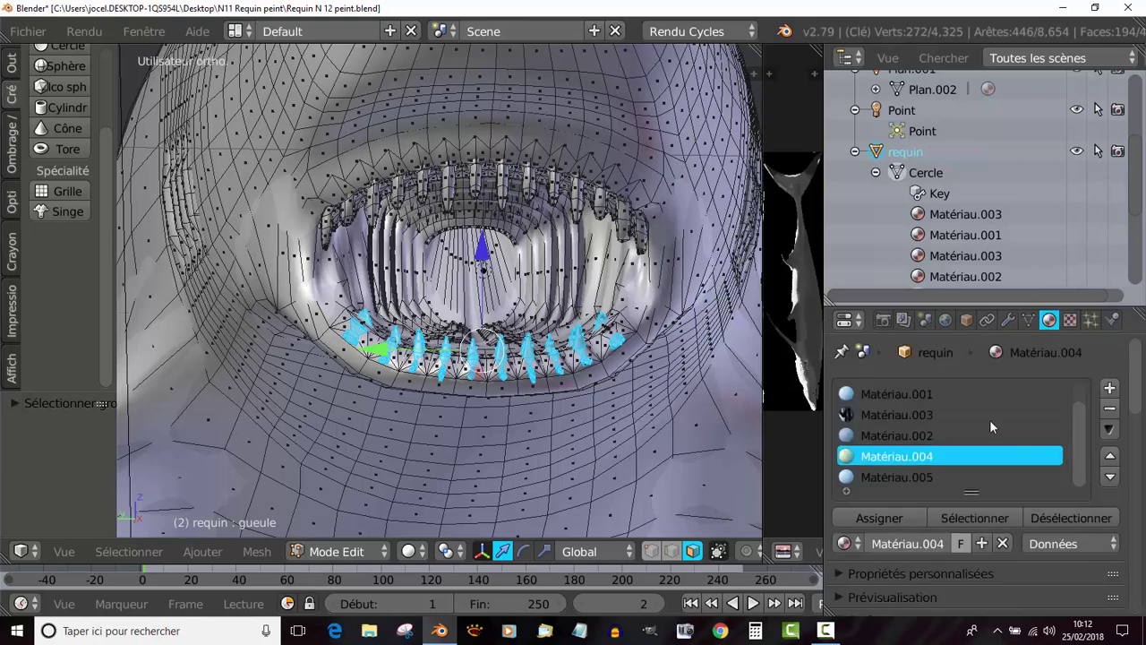
pyautogui.scroll(-5, 1137, 432)
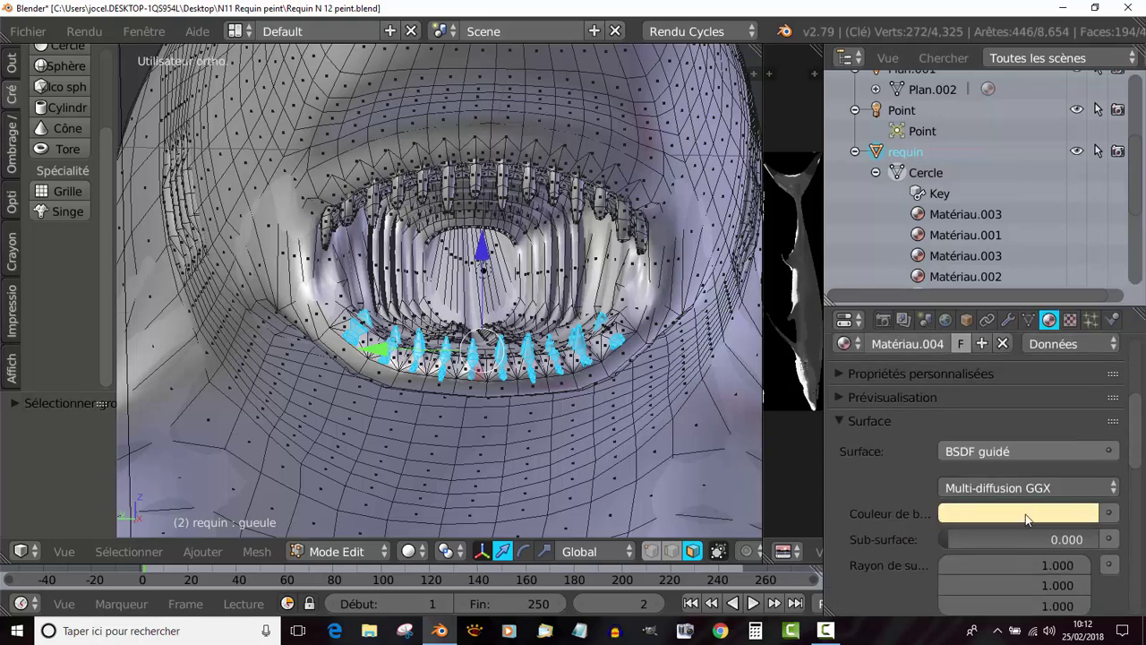
# Compare the surface settings of the shark's image-textured material with those of Matériau.002
pyautogui.click(955, 232)
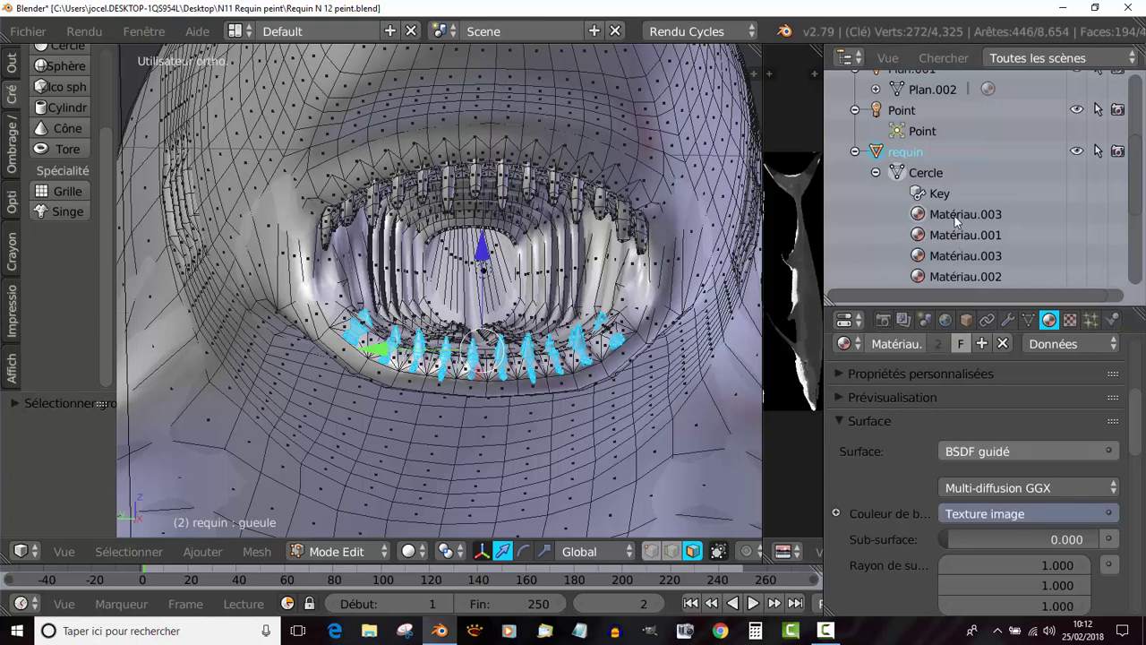
pyautogui.click(959, 274)
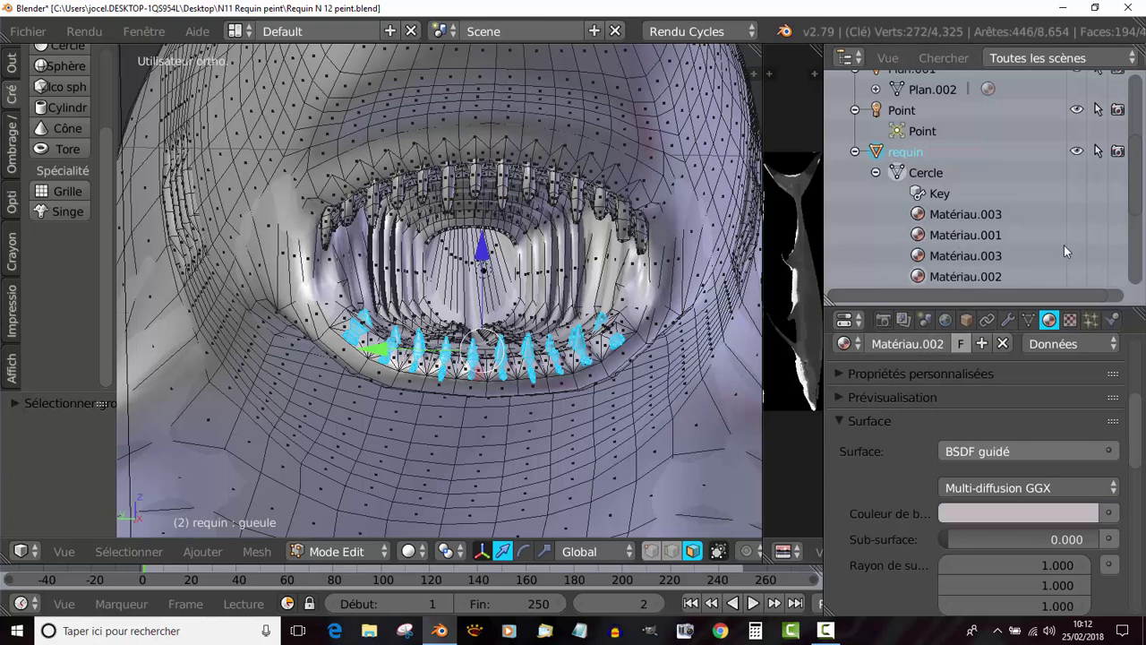
# Leave the shark's Edit mode for Object mode, with the camera and surrounding planes in view
pyautogui.scroll(5, 1056, 251)
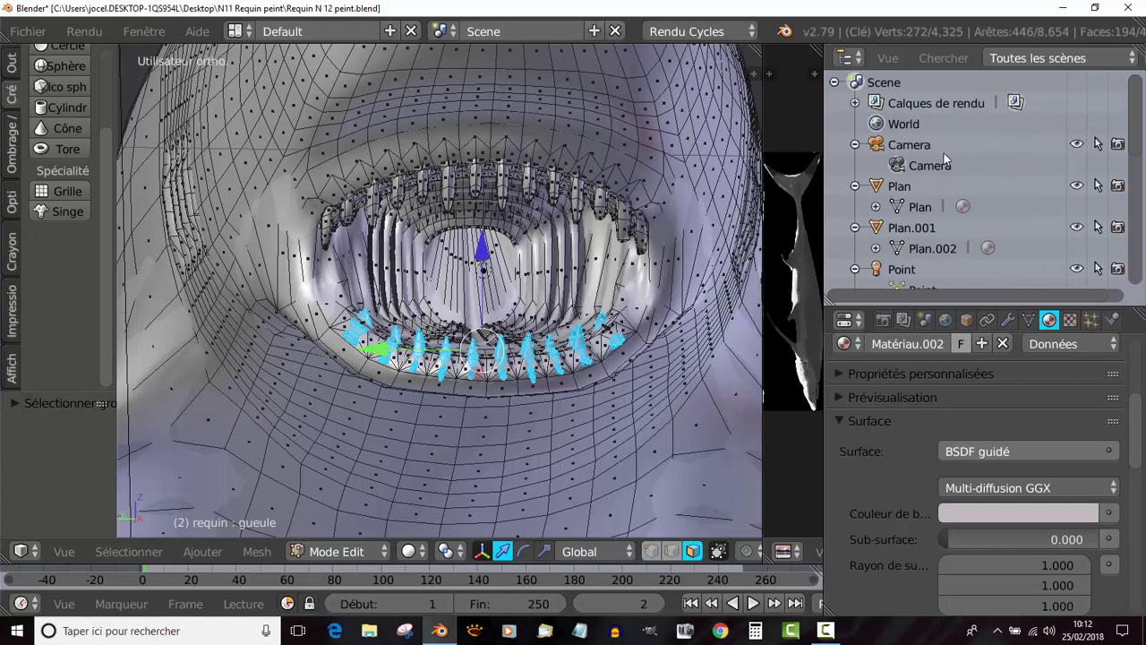
pyautogui.scroll(-5, 685, 284)
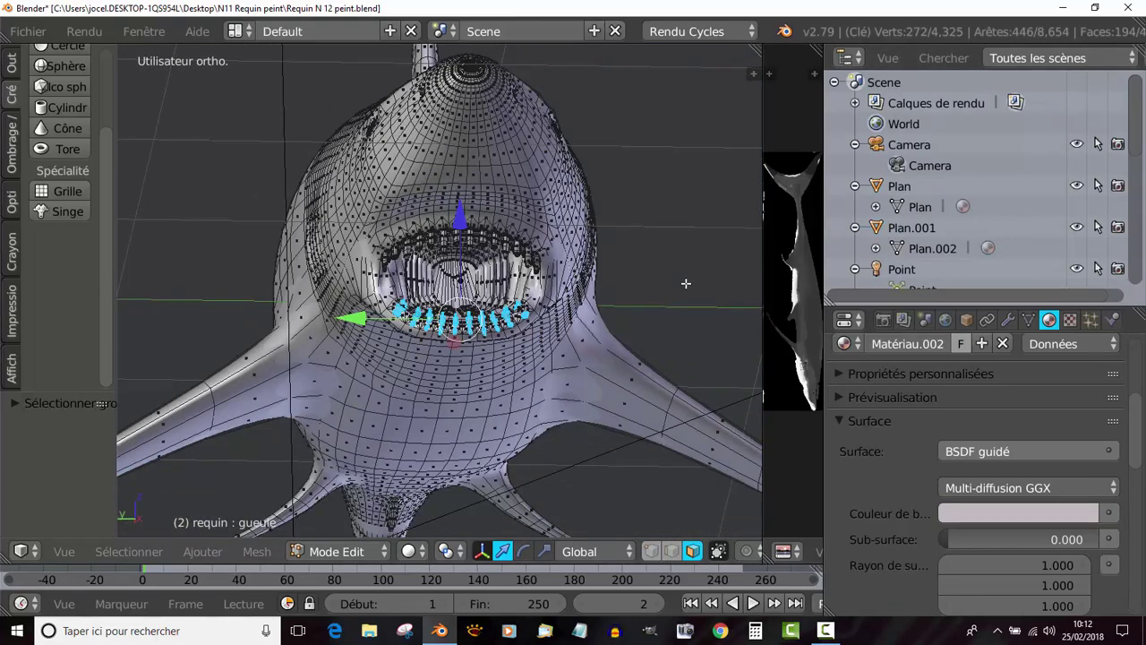
pyautogui.moveTo(687, 283); pyautogui.dragTo(649, 320, button='middle')
pyautogui.press('Tab')
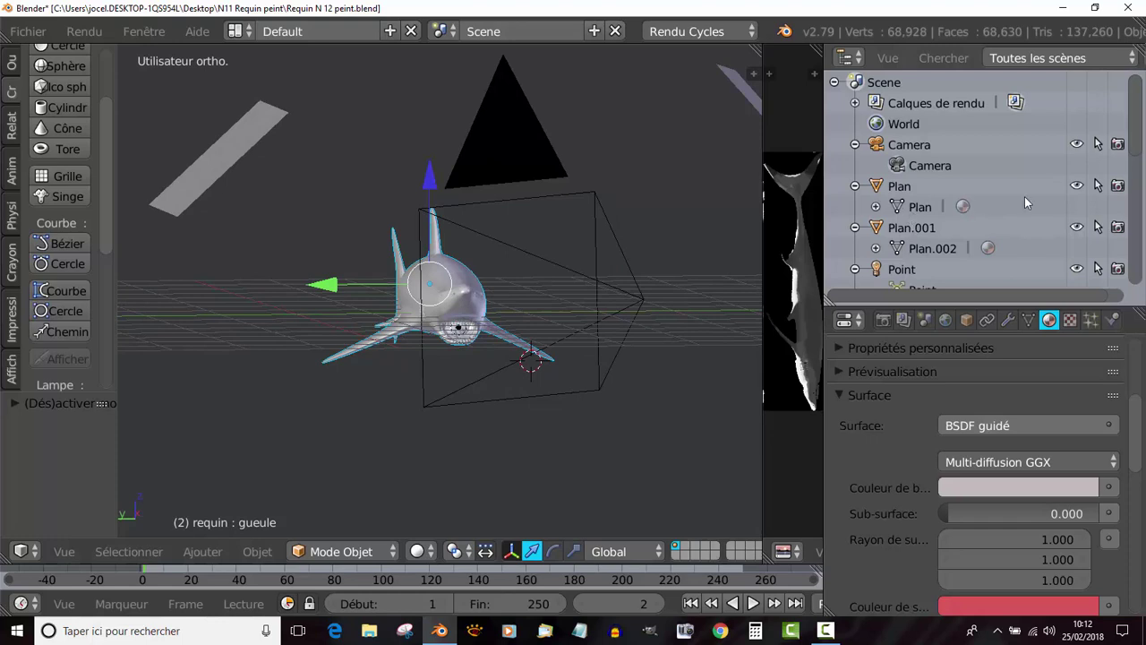
# Toggle the camera's viewport visibility off and on several times, leaving it visible
pyautogui.click(1077, 145)
pyautogui.click(1077, 145)
pyautogui.click(1080, 148)
pyautogui.click(1080, 148)
pyautogui.click(1076, 144)
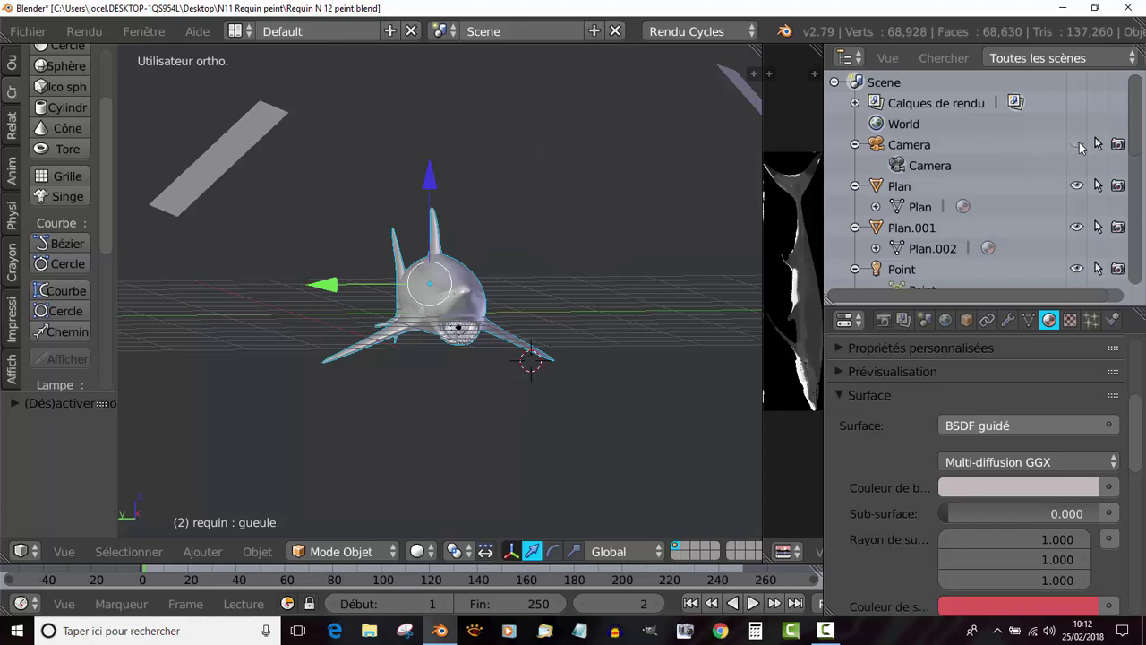
pyautogui.click(1076, 145)
pyautogui.click(1076, 144)
pyautogui.click(1076, 144)
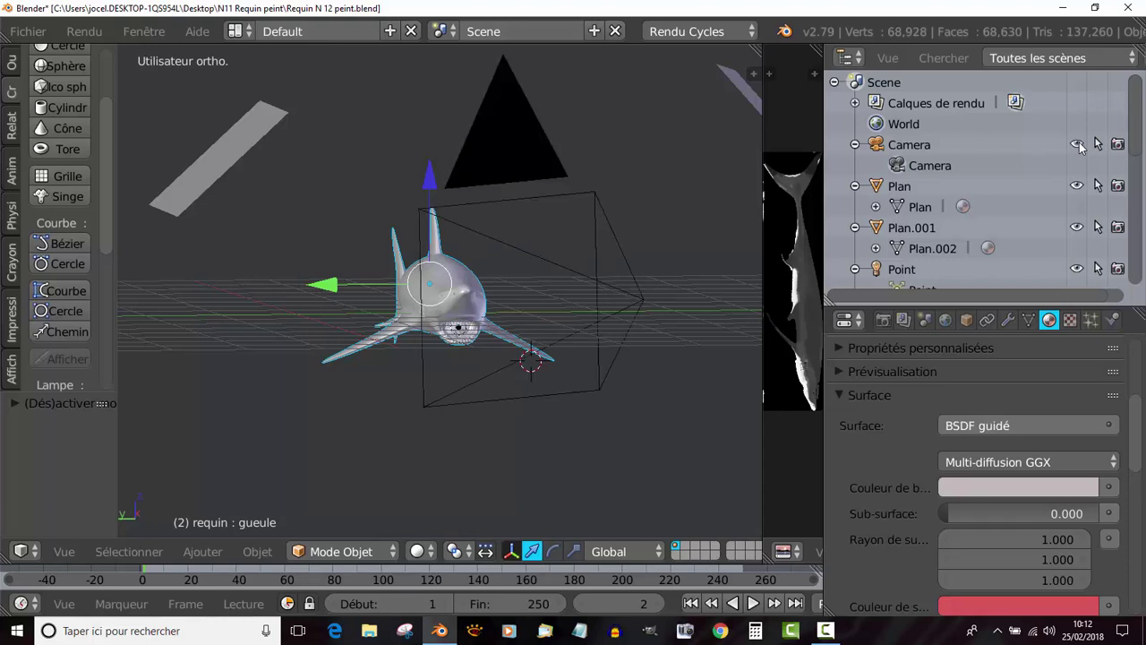
pyautogui.click(1077, 145)
pyautogui.click(1077, 145)
# Turn the camera's selectability off and back on, and select the camera in the 3D view
pyautogui.click(1097, 146)
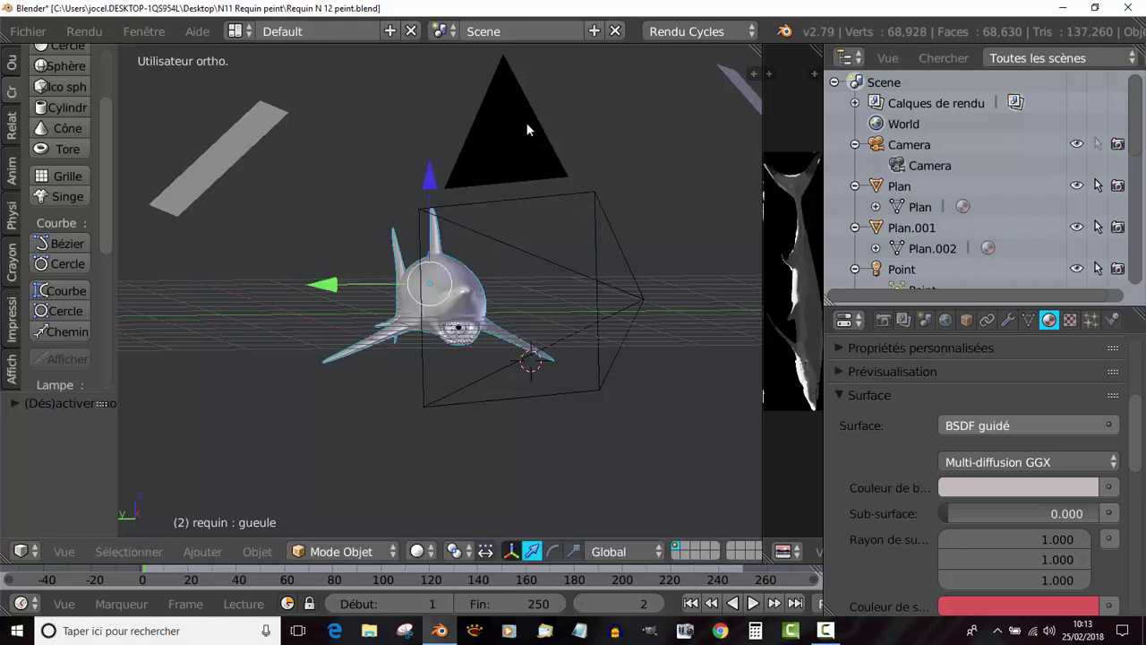
pyautogui.click(1099, 145)
pyautogui.rightClick(537, 193)
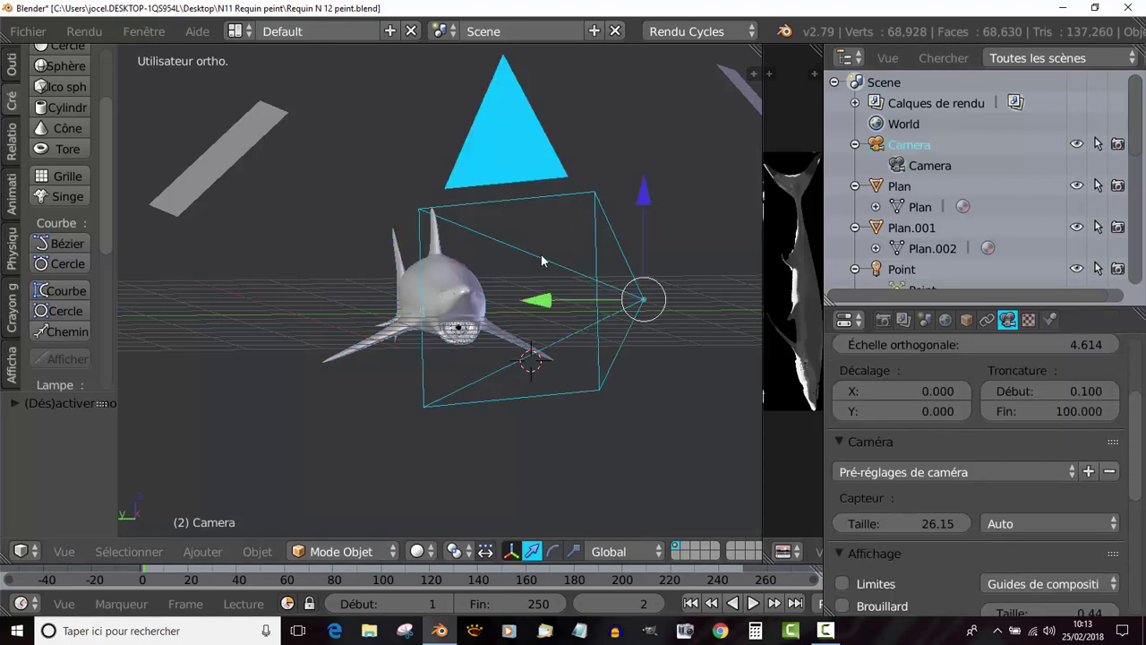
pyautogui.scroll(-3, 420, 354)
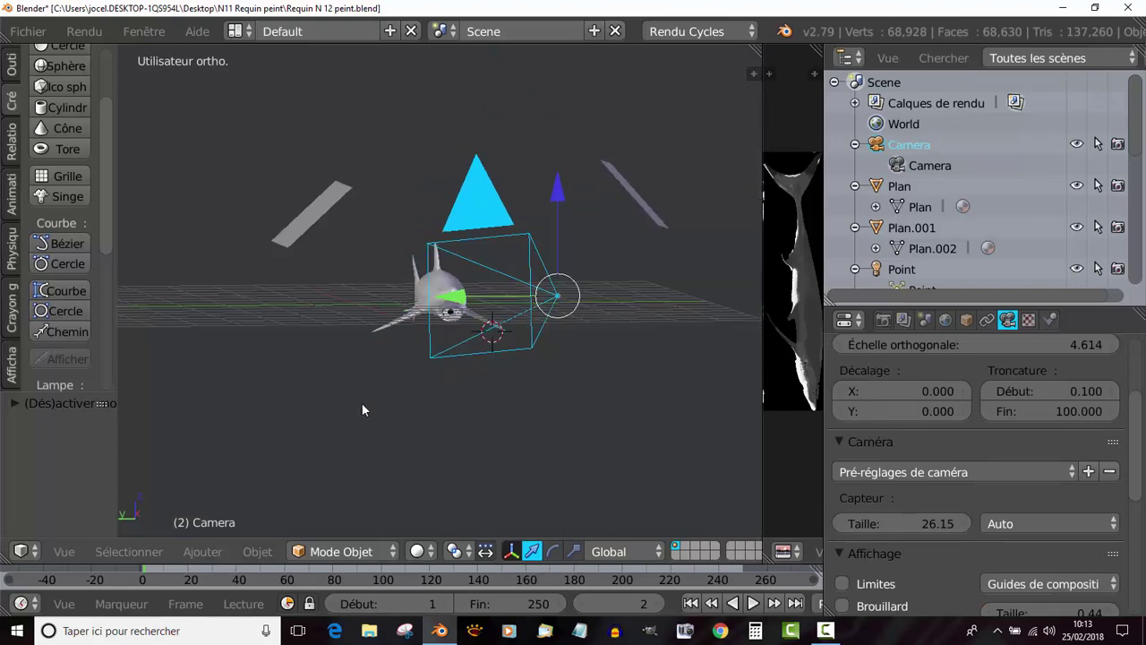
pyautogui.moveTo(362, 410); pyautogui.dragTo(440, 397, button='middle')
pyautogui.moveTo(535, 404); pyautogui.dragTo(409, 414, button='middle')
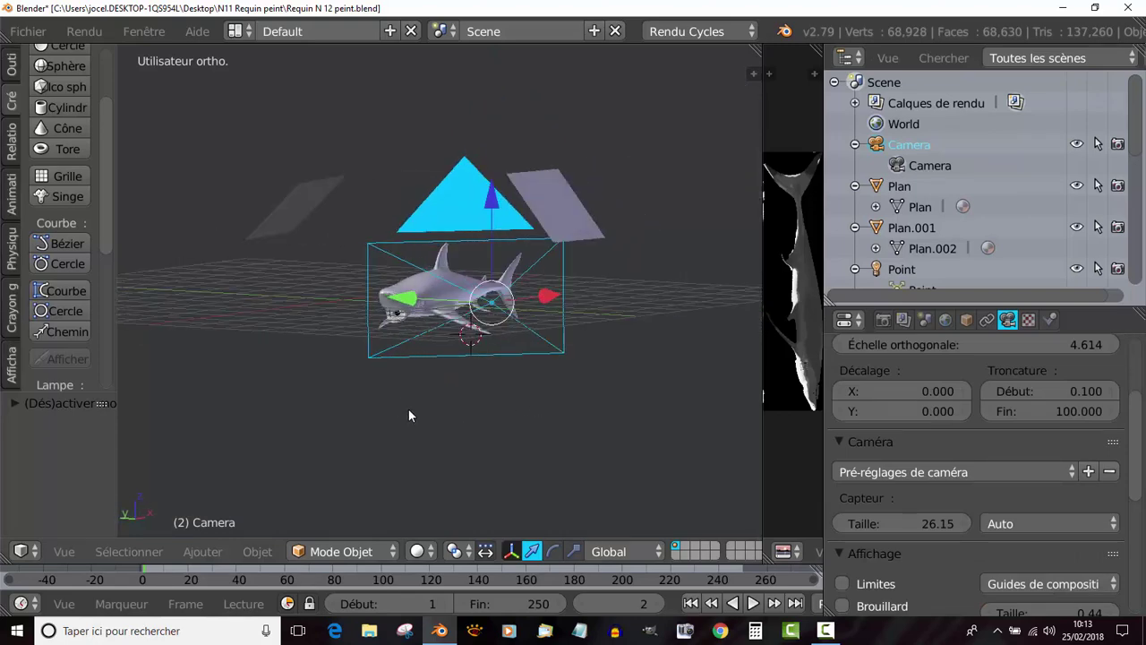
pyautogui.scroll(2, 556, 370)
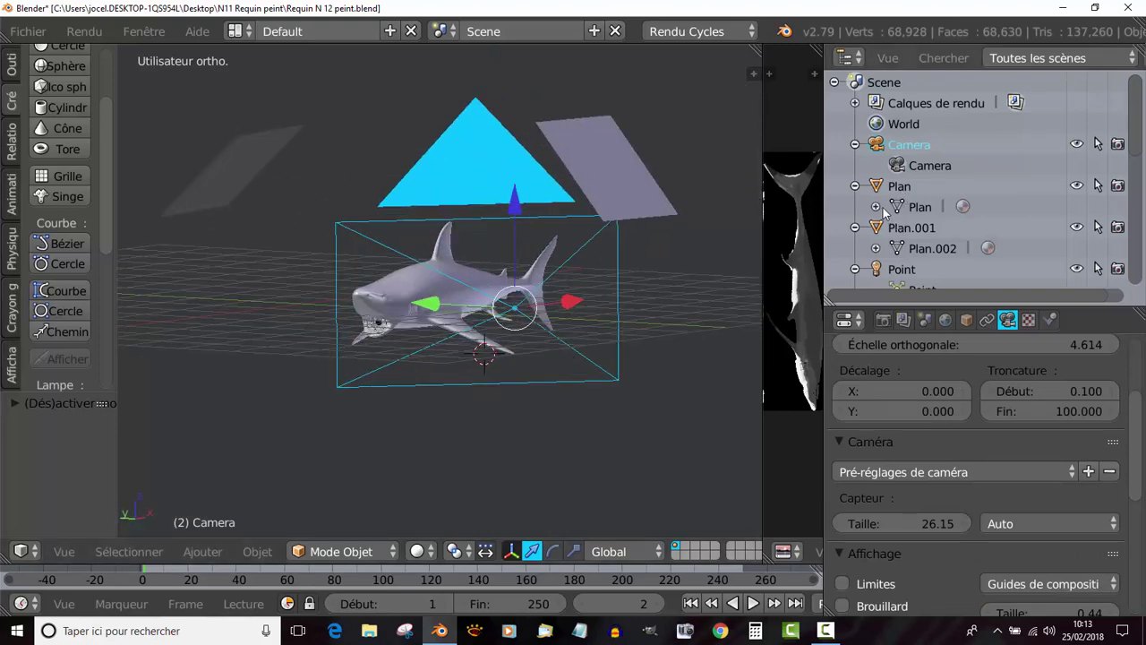
# Expand Plan's mesh data in the outliner and show the emission settings of its material Matériau
pyautogui.click(877, 207)
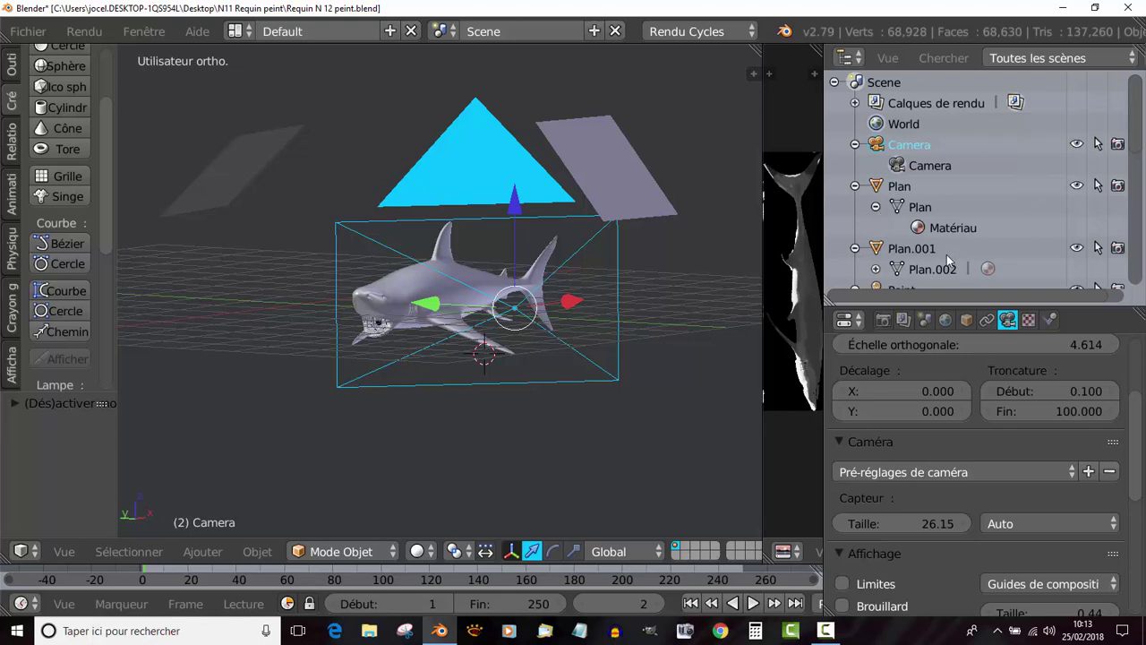
pyautogui.scroll(-2, 946, 255)
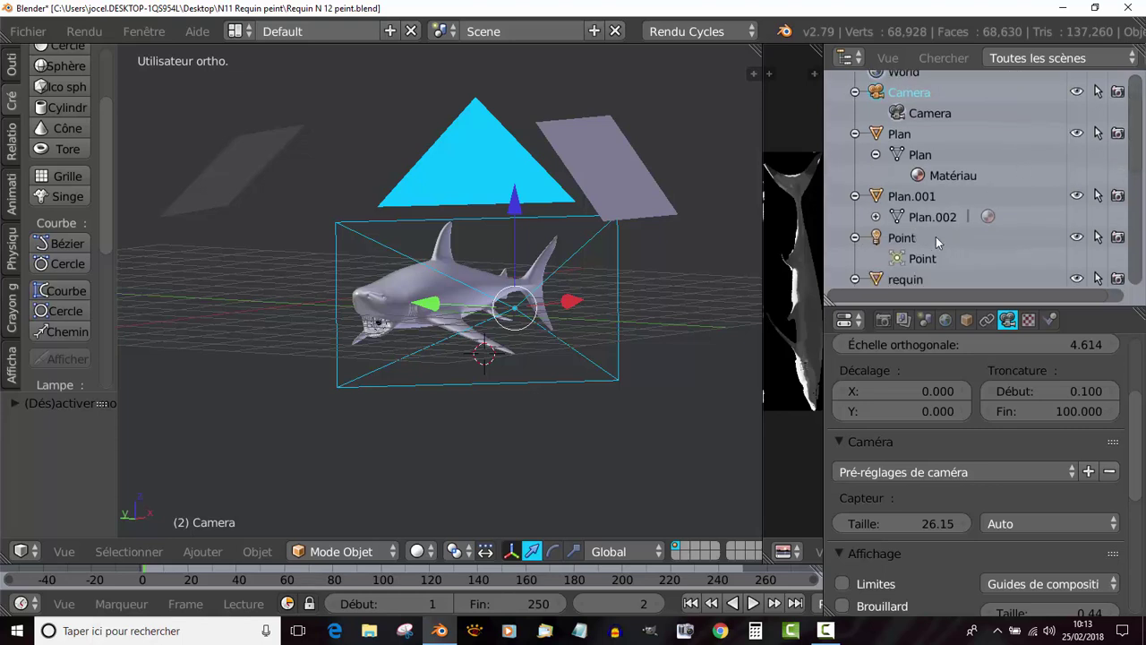
pyautogui.click(951, 176)
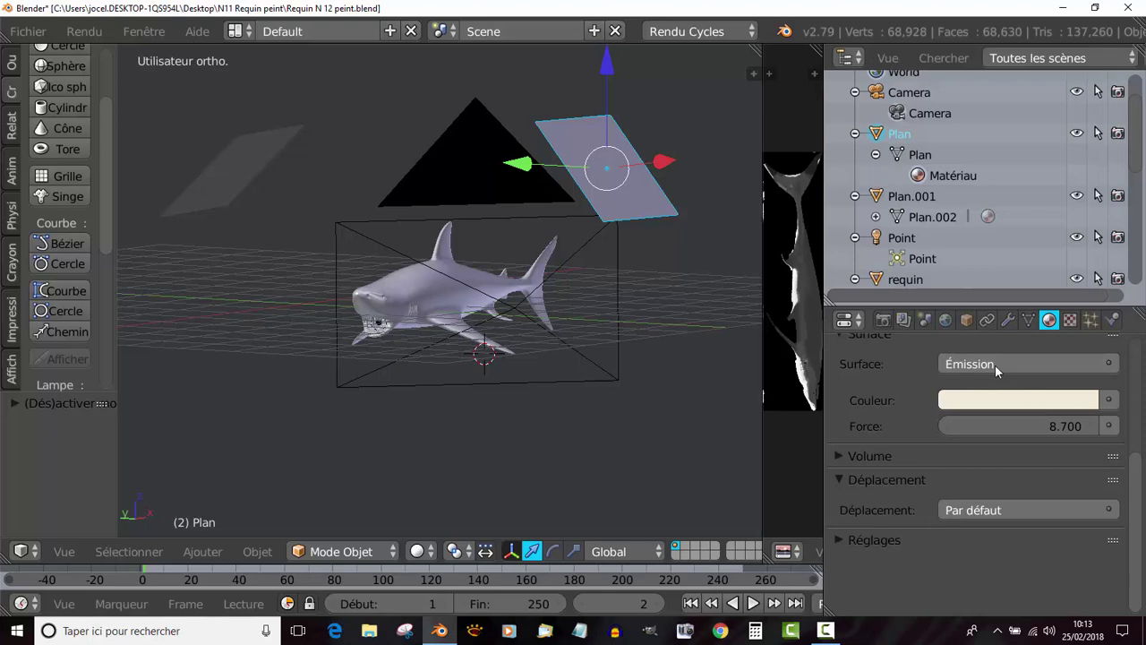
pyautogui.moveTo(743, 304); pyautogui.dragTo(616, 295, button='middle')
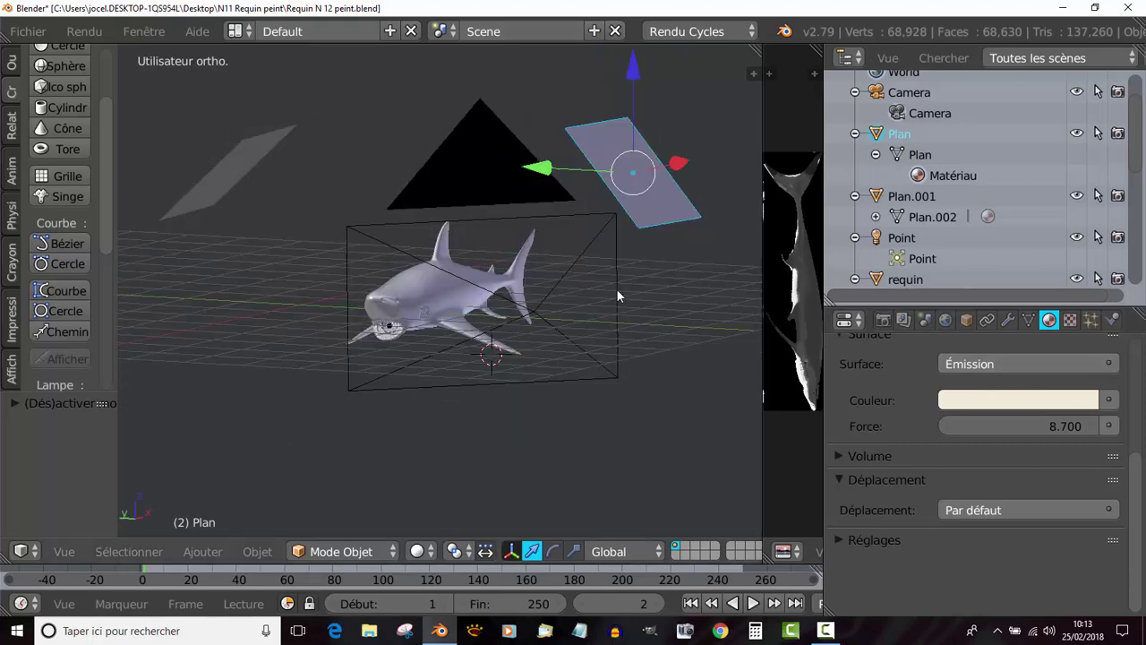
# Make the outliner taller and look through requin's materials, modifiers and vertex groups and the other scene objects
pyautogui.moveTo(1135, 148); pyautogui.dragTo(1143, 103)
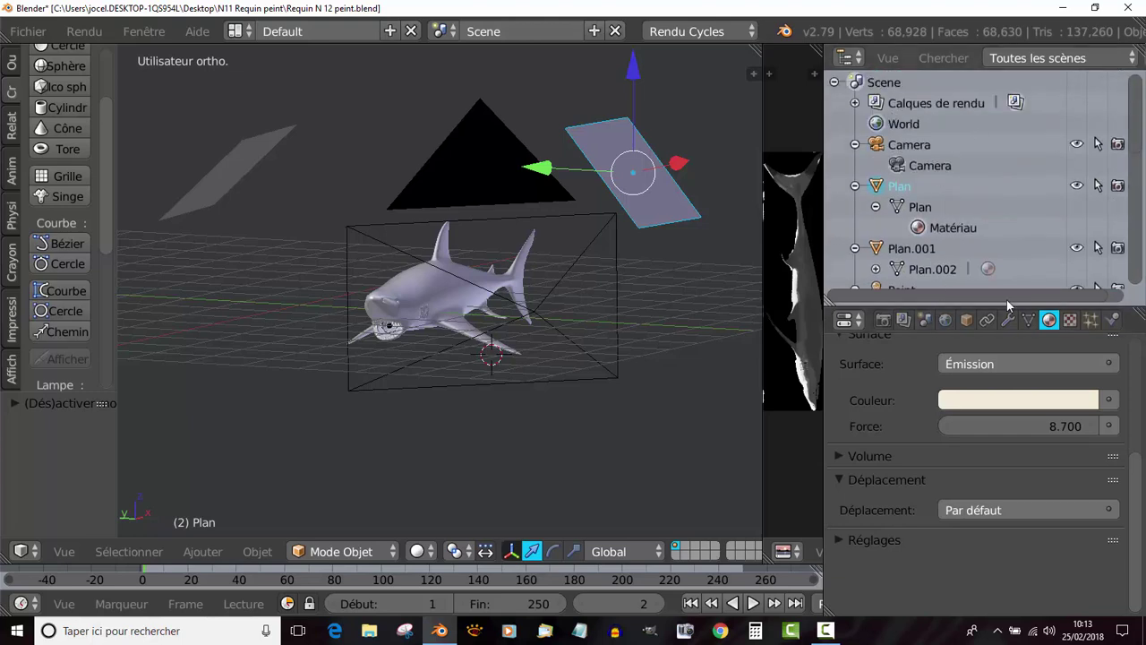
pyautogui.moveTo(1137, 154); pyautogui.dragTo(1144, 213)
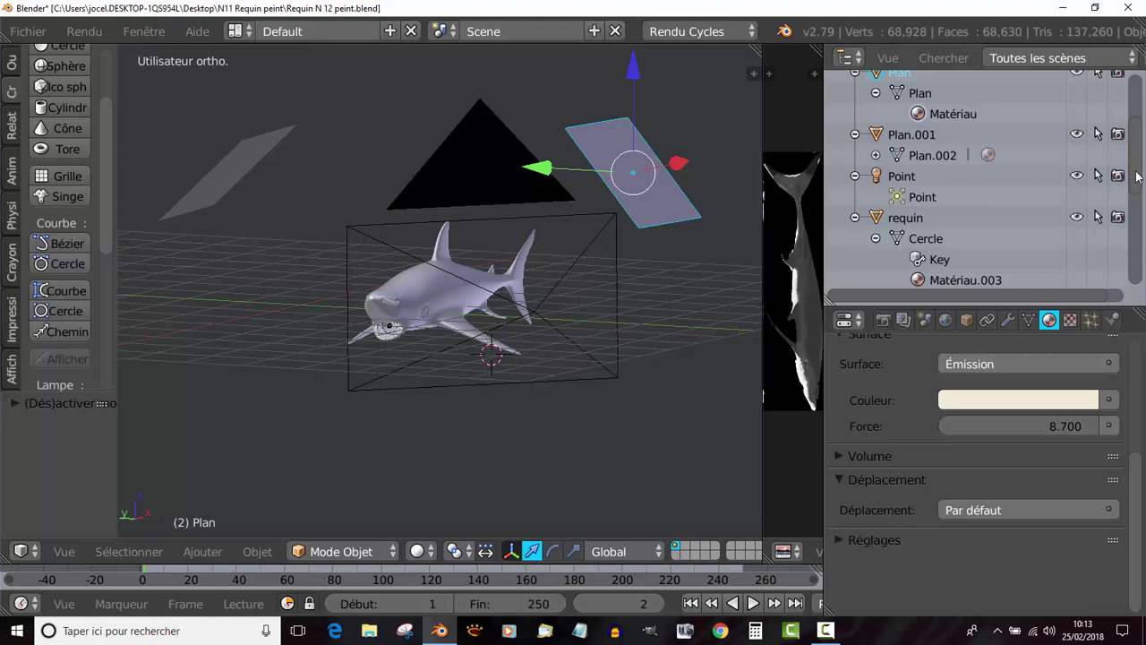
pyautogui.scroll(-5, 1137, 177)
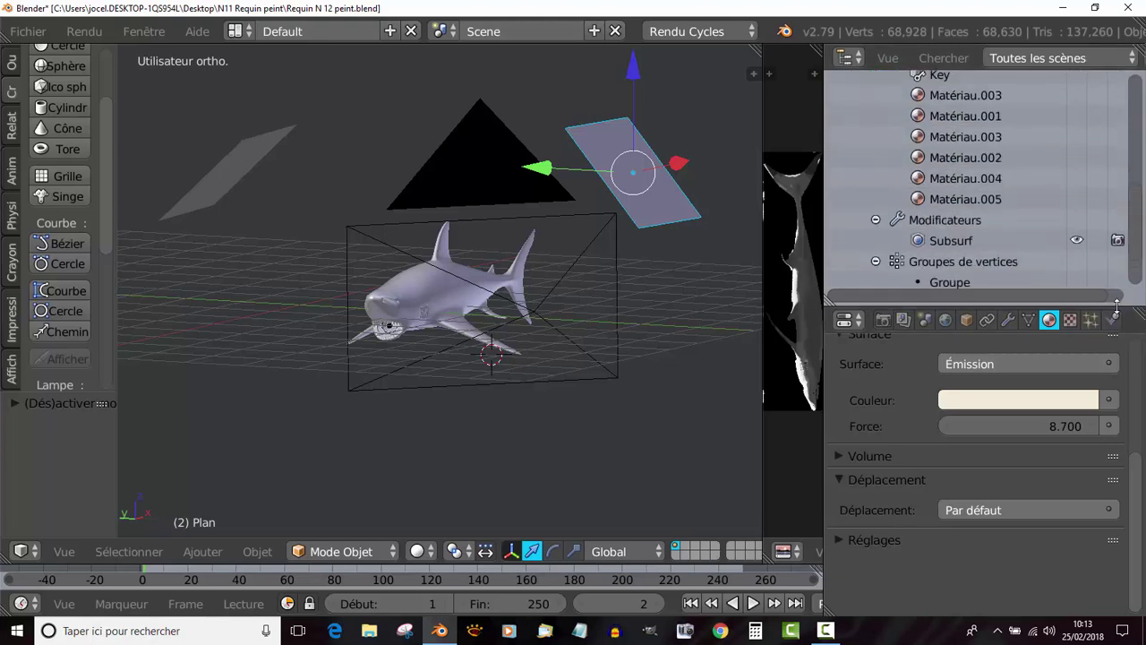
pyautogui.moveTo(1115, 304); pyautogui.dragTo(1115, 405)
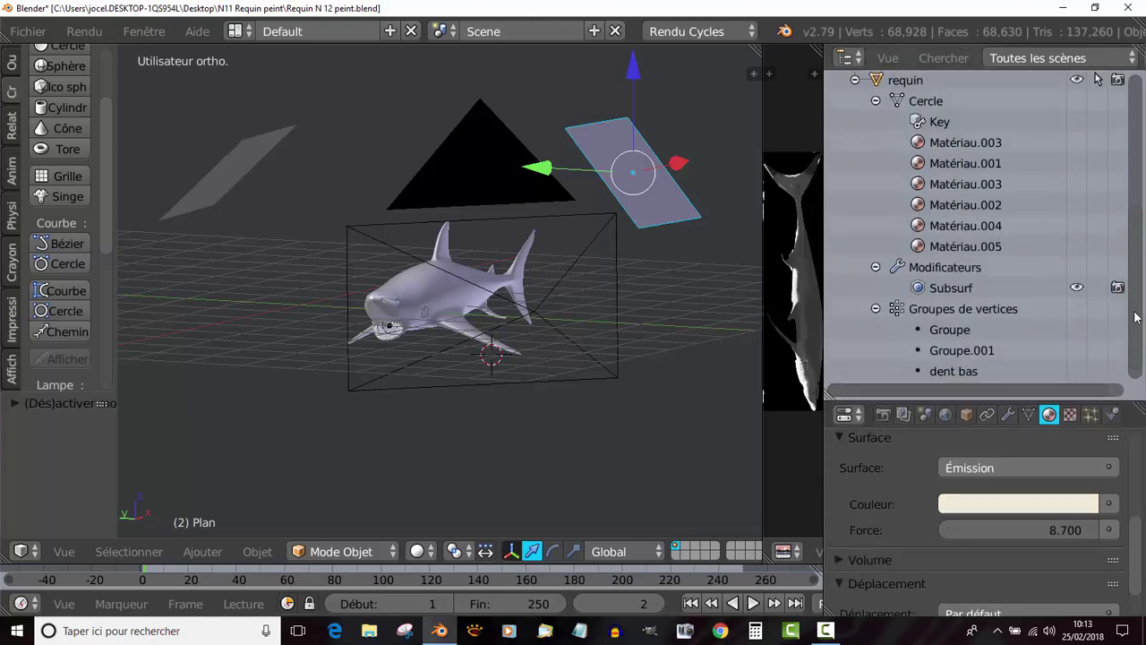
pyautogui.scroll(5, 1134, 317)
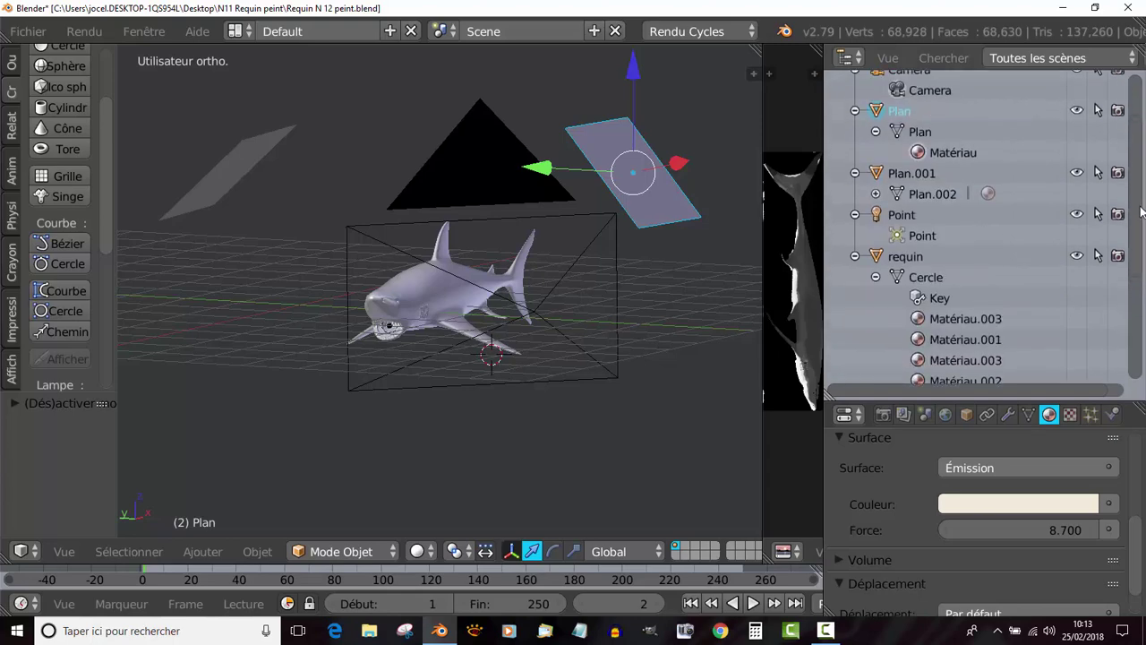
pyautogui.scroll(1, 1133, 210)
pyautogui.scroll(1, 855, 214)
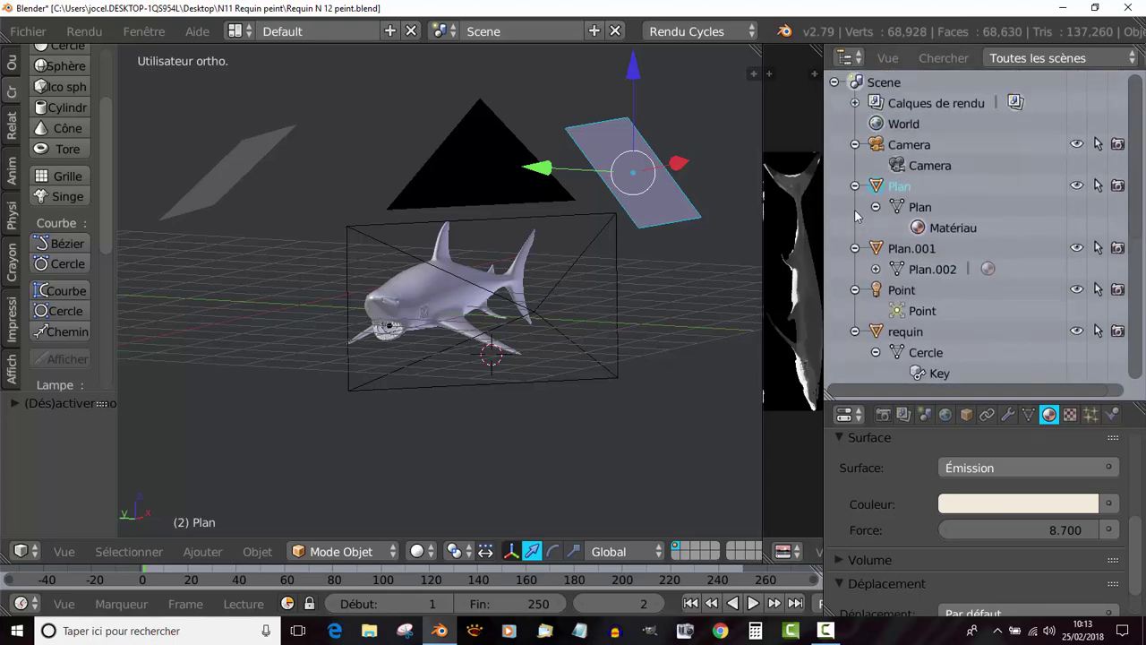
# Frame the shark closely from the front side, and widen the image editor in both directions
pyautogui.scroll(4, 476, 426)
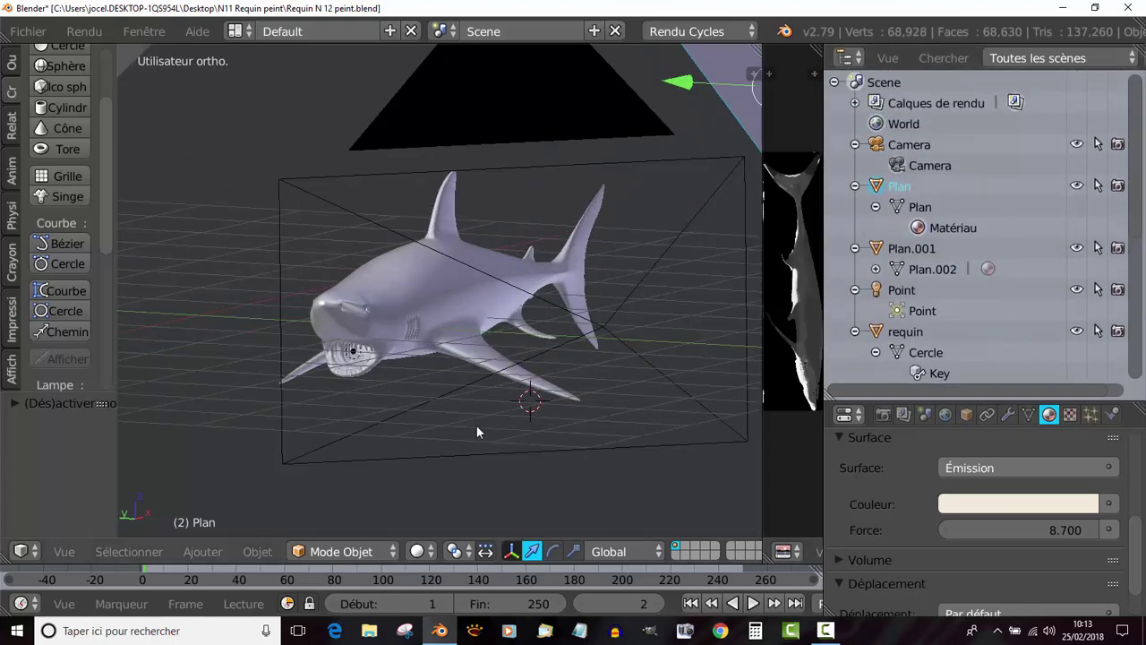
pyautogui.moveTo(403, 461); pyautogui.dragTo(629, 359, button='middle')
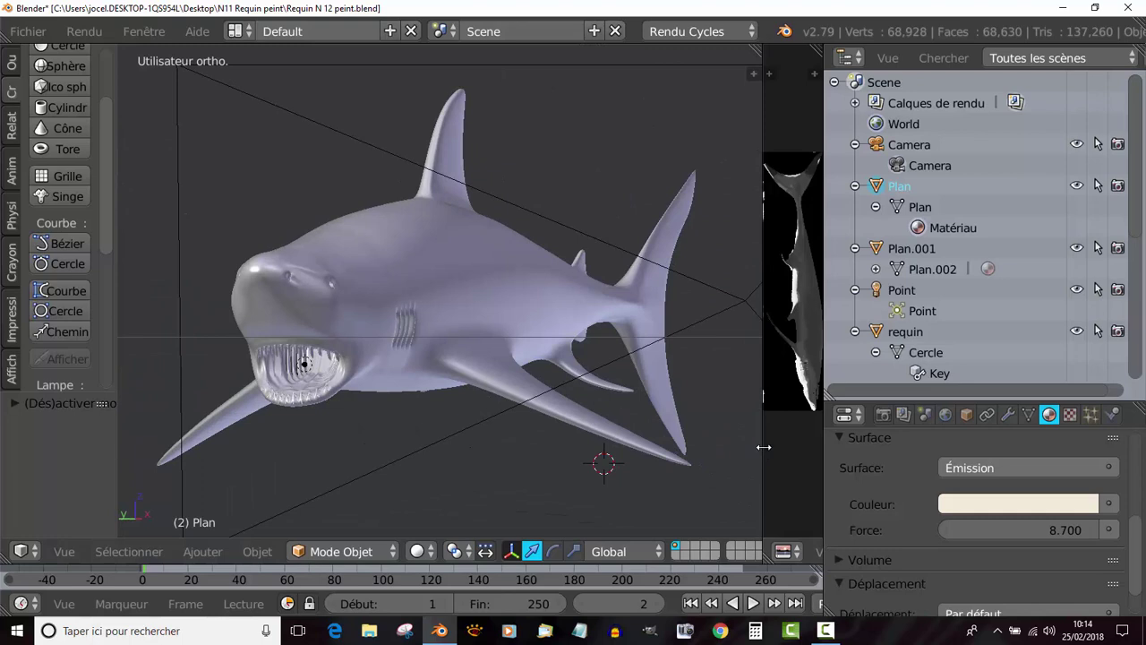
pyautogui.moveTo(764, 446); pyautogui.dragTo(742, 460)
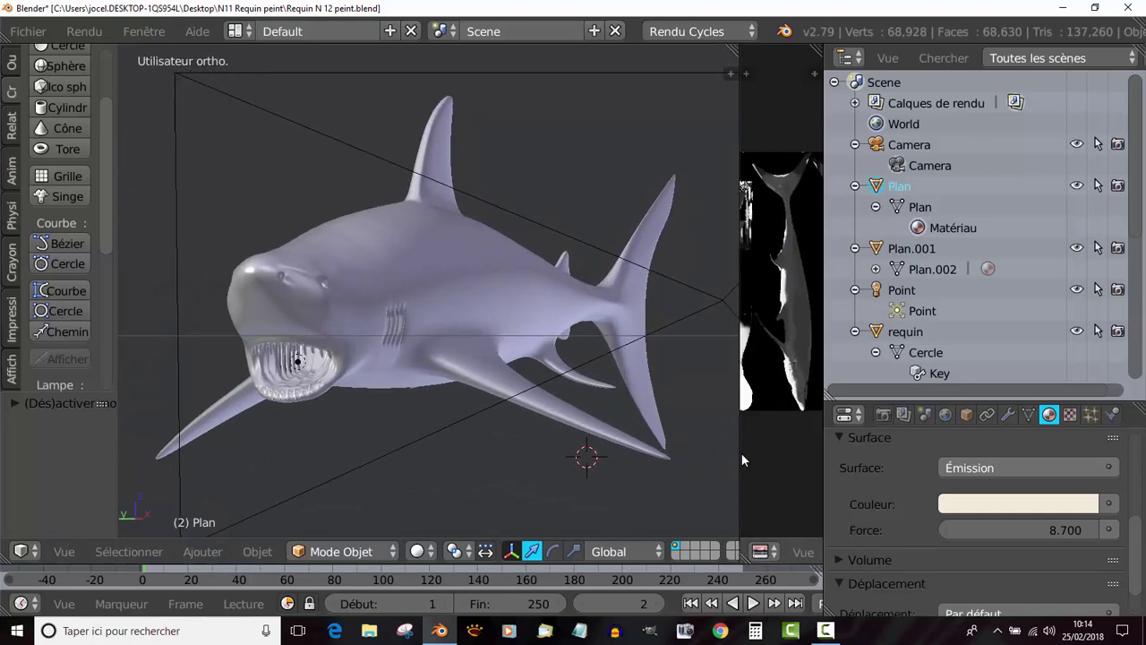
pyautogui.moveTo(825, 473); pyautogui.dragTo(855, 467)
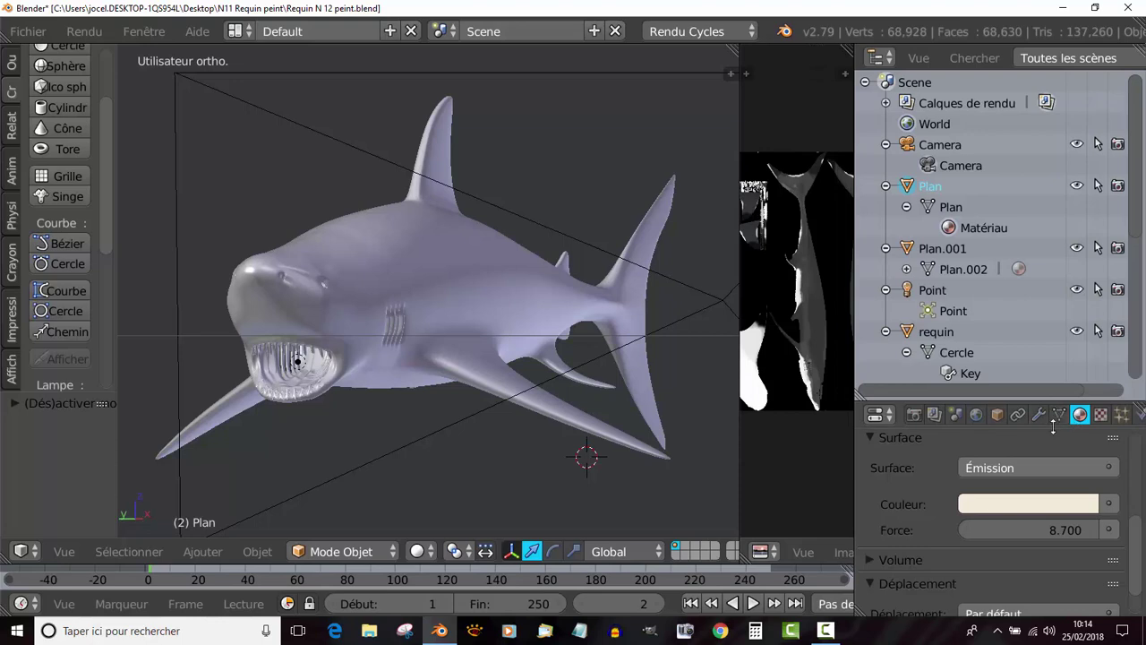
# Shorten the outliner to give the properties editor more height, and look through the shortened object list
pyautogui.moveTo(1059, 403); pyautogui.dragTo(1073, 271)
pyautogui.moveTo(1077, 404); pyautogui.dragTo(1052, 208)
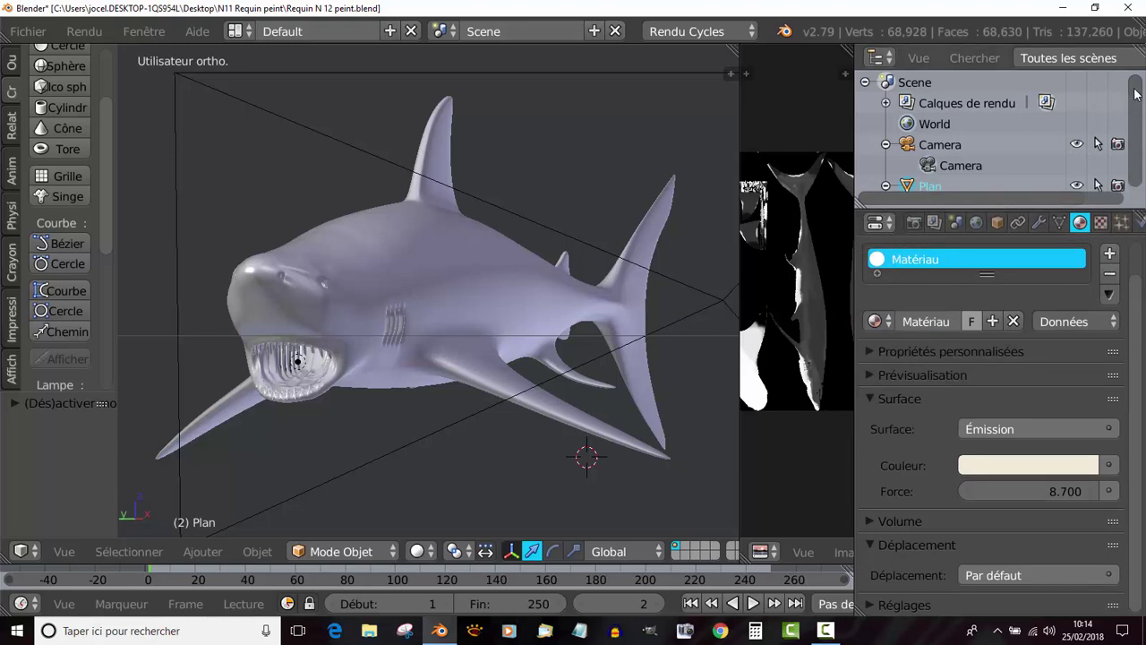
pyautogui.scroll(-3, 1137, 96)
pyautogui.scroll(2, 1138, 100)
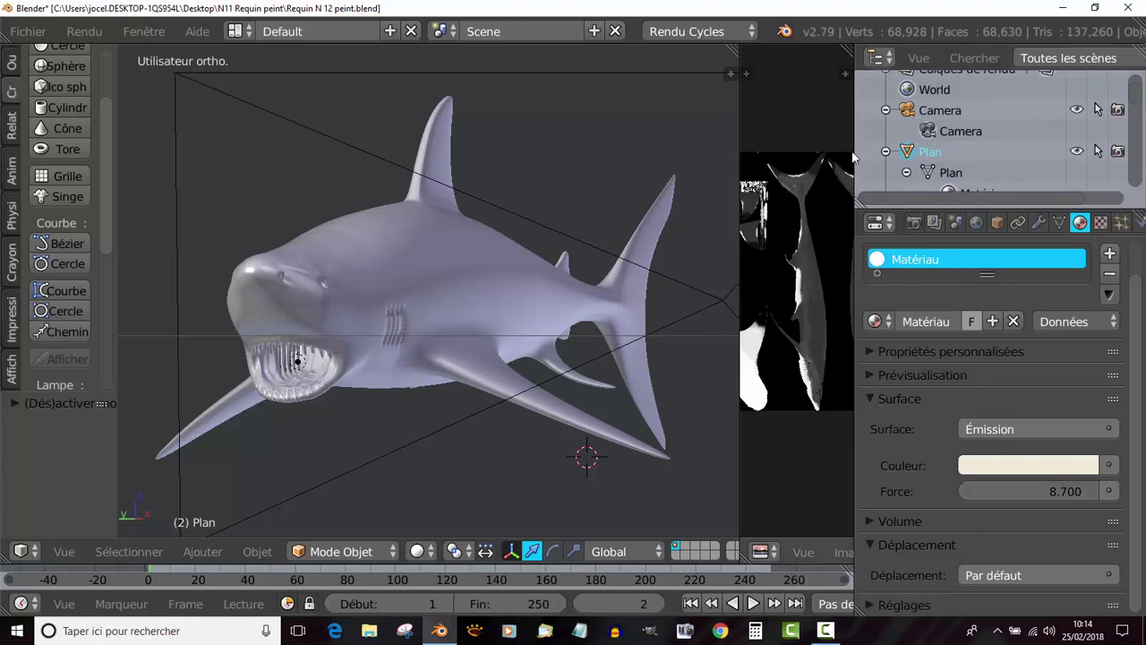
# Widen the outliner and properties column, make the outliner slightly taller, and restore the properties editor's header
pyautogui.moveTo(853, 156); pyautogui.dragTo(812, 148)
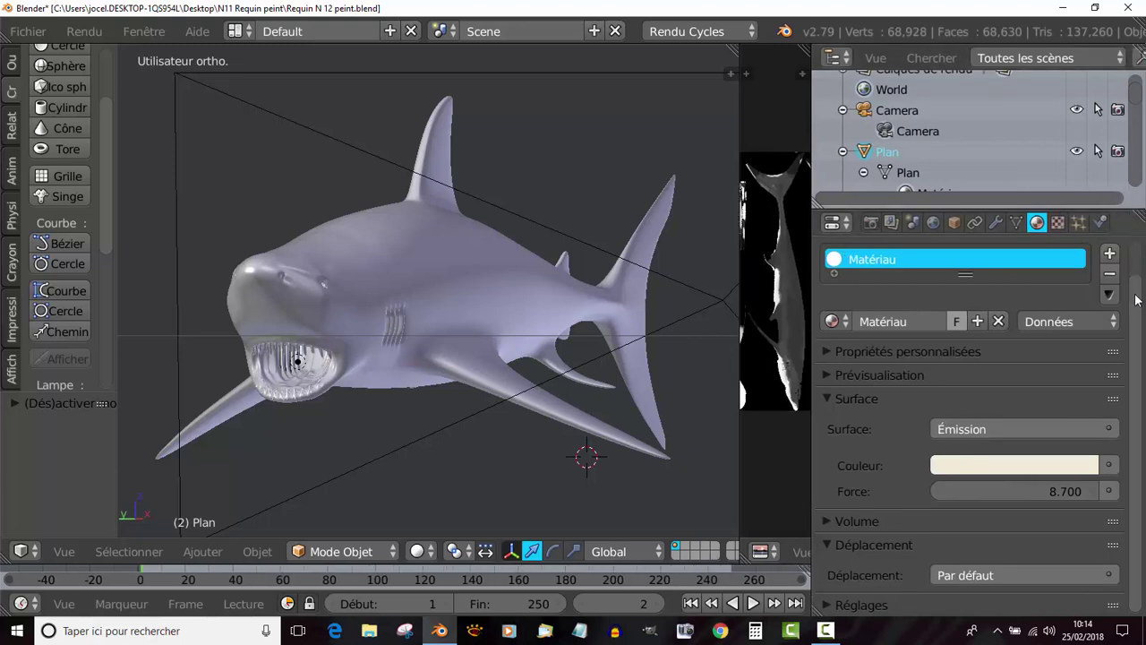
pyautogui.scroll(2, 1136, 299)
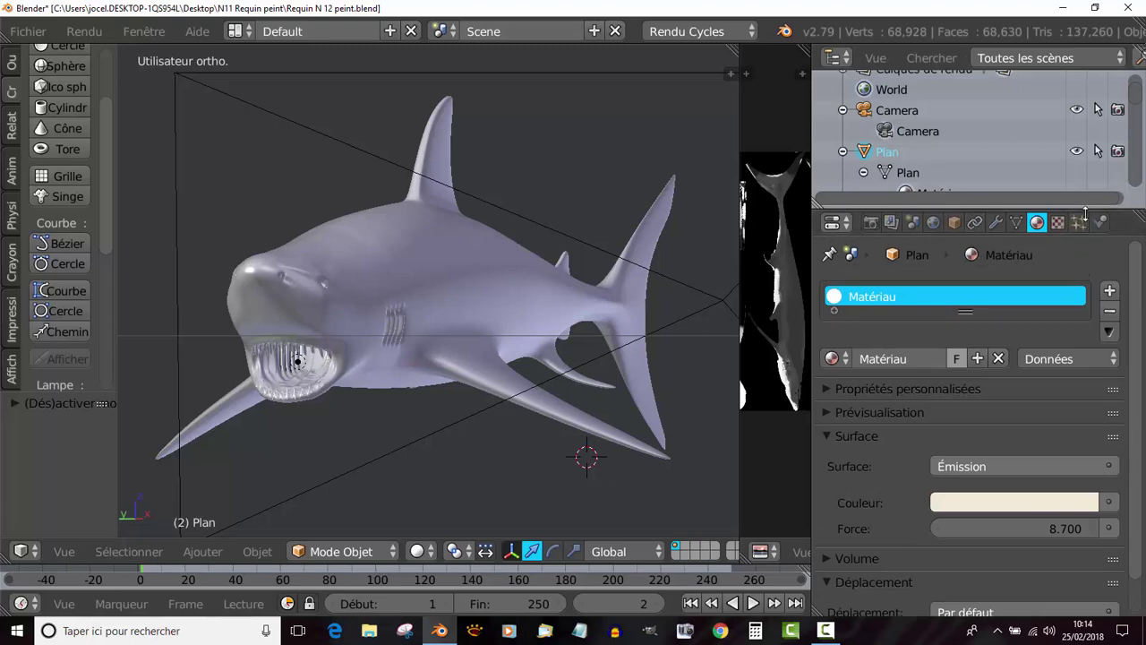
pyautogui.moveTo(1085, 215)
pyautogui.mouseDown()
pyautogui.moveTo(1081, 244)
pyautogui.moveTo(1085, 224)
pyautogui.mouseUp()
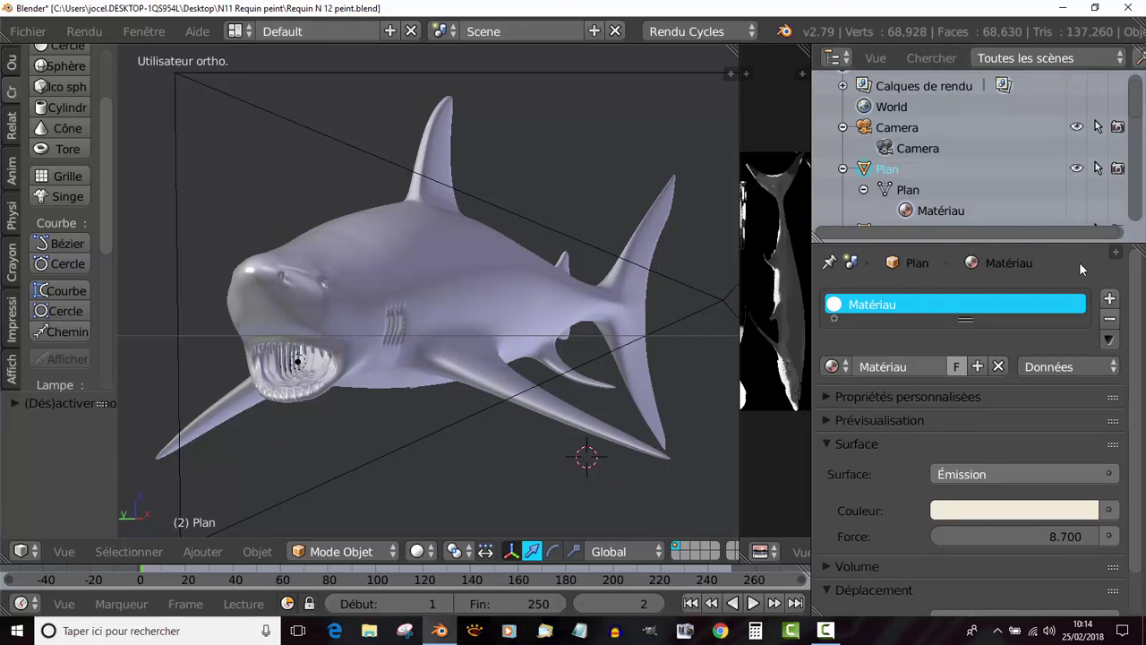
pyautogui.moveTo(1116, 254); pyautogui.dragTo(1120, 274)
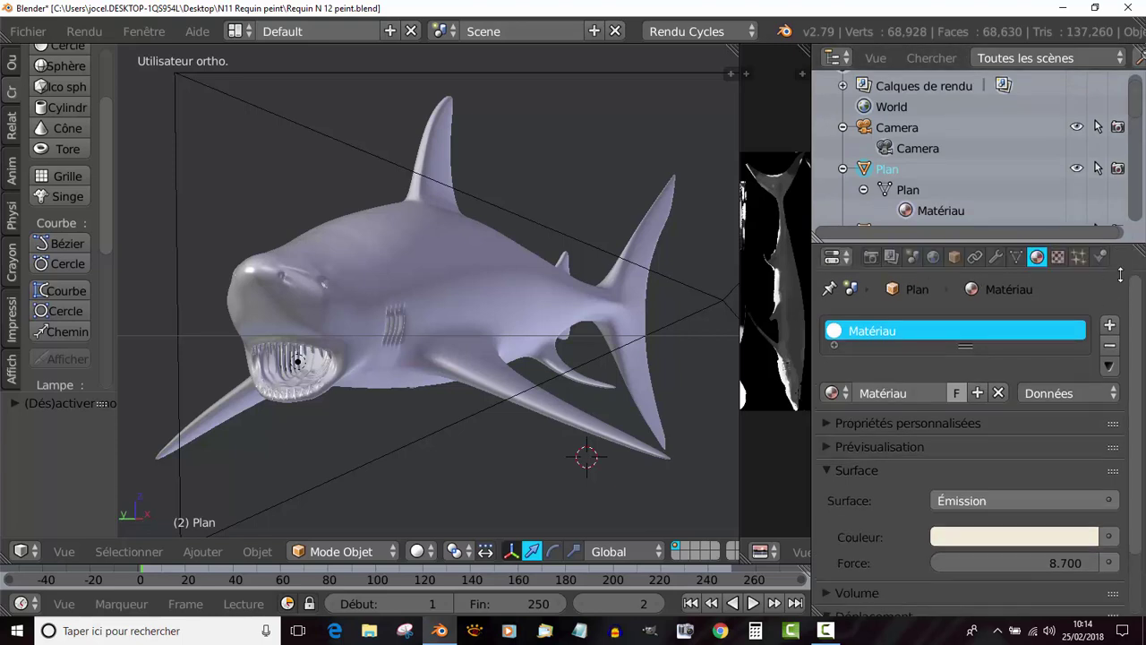
pyautogui.scroll(1, 1041, 142)
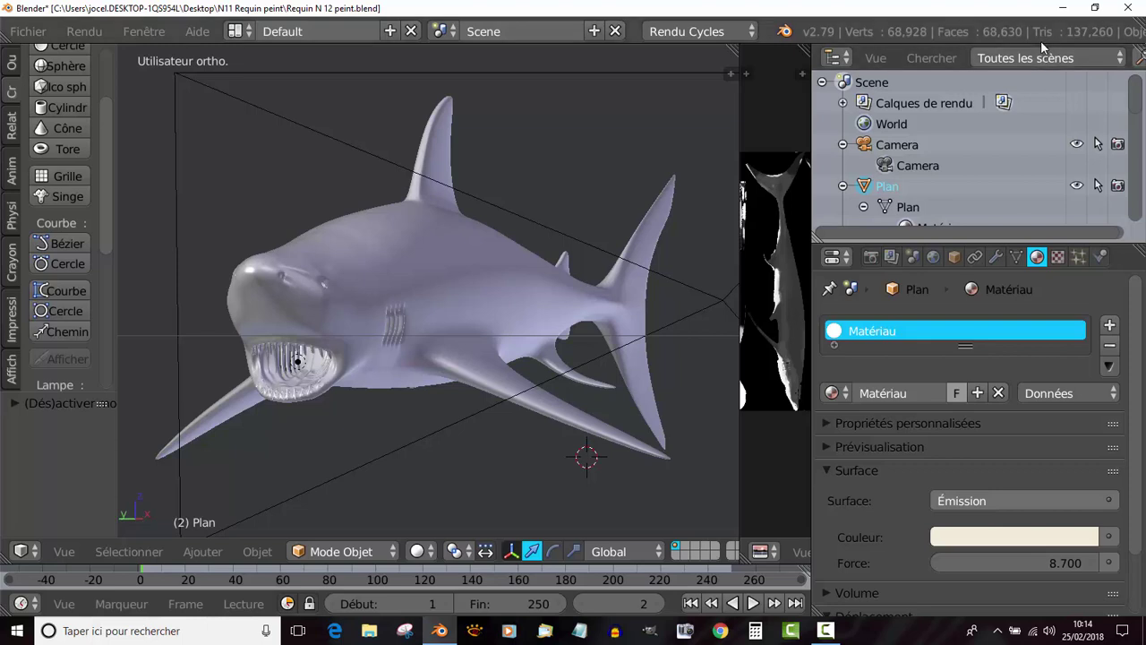
# Enlarge the info area to reveal the logged Python commands, and zoom out the texture in the image editor
pyautogui.moveTo(1041, 43); pyautogui.dragTo(1041, 68)
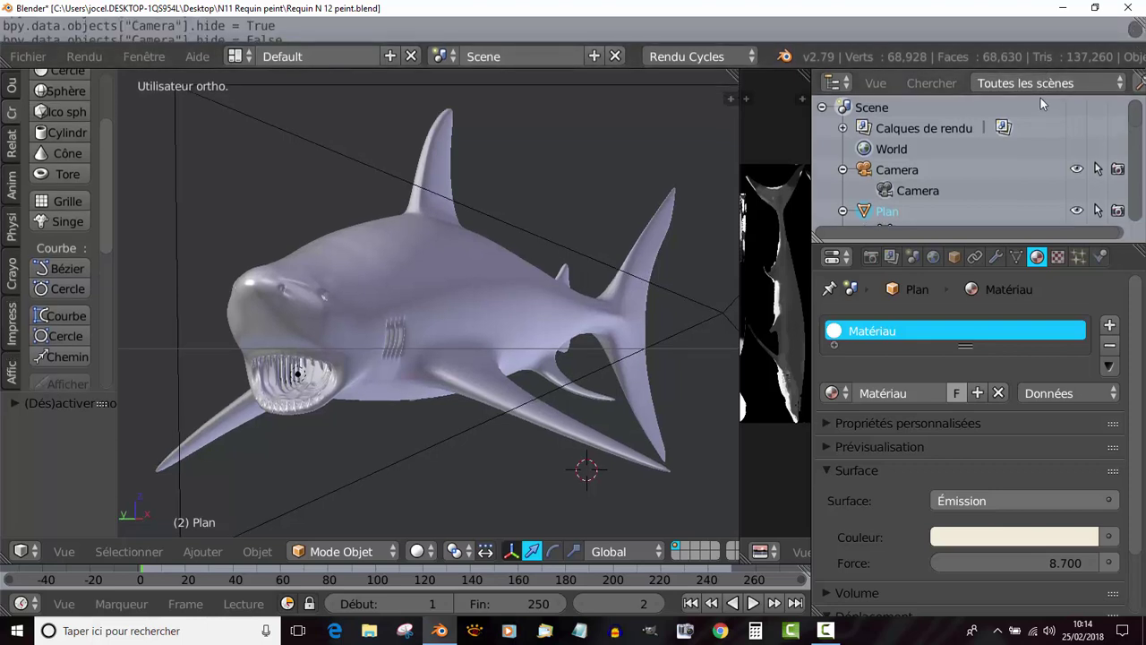
pyautogui.scroll(-1, 756, 110)
pyautogui.scroll(-2, 756, 111)
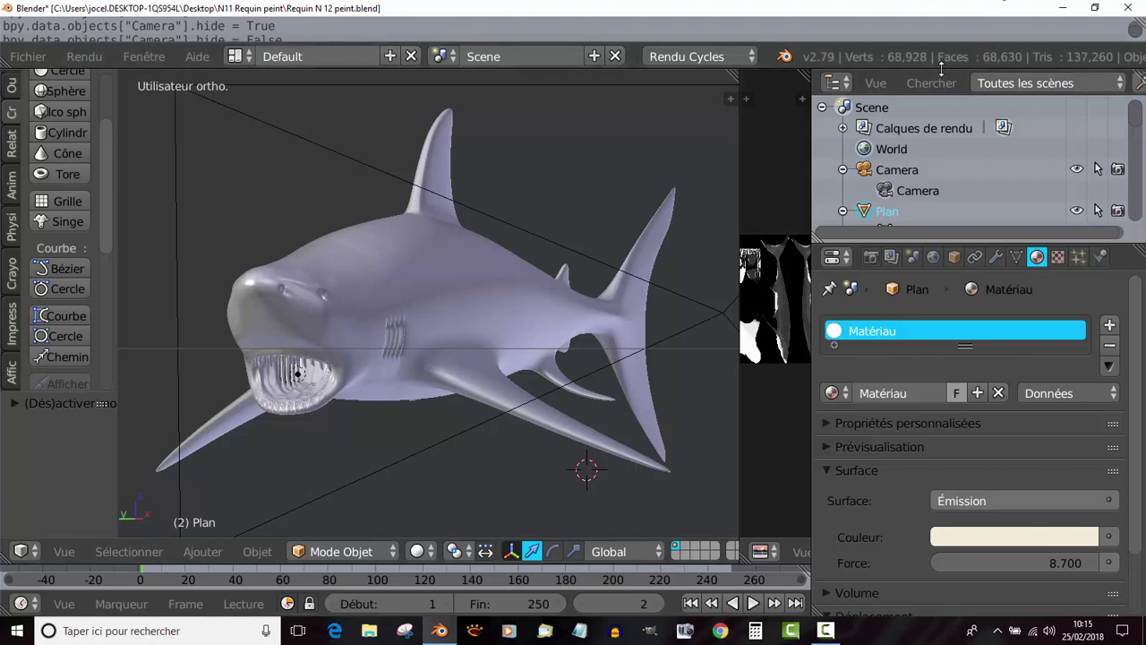
# Shrink the info area back to its single header row, and hide and restore the outliner's header
pyautogui.moveTo(931, 68); pyautogui.dragTo(950, 7)
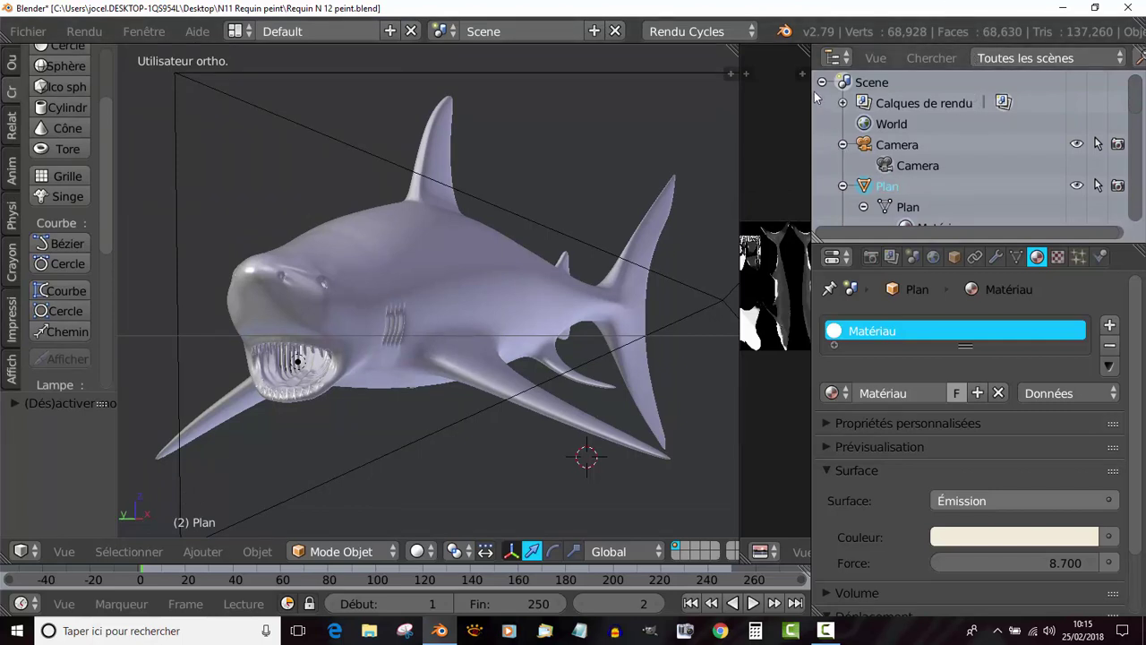
pyautogui.moveTo(820, 70); pyautogui.dragTo(834, 50)
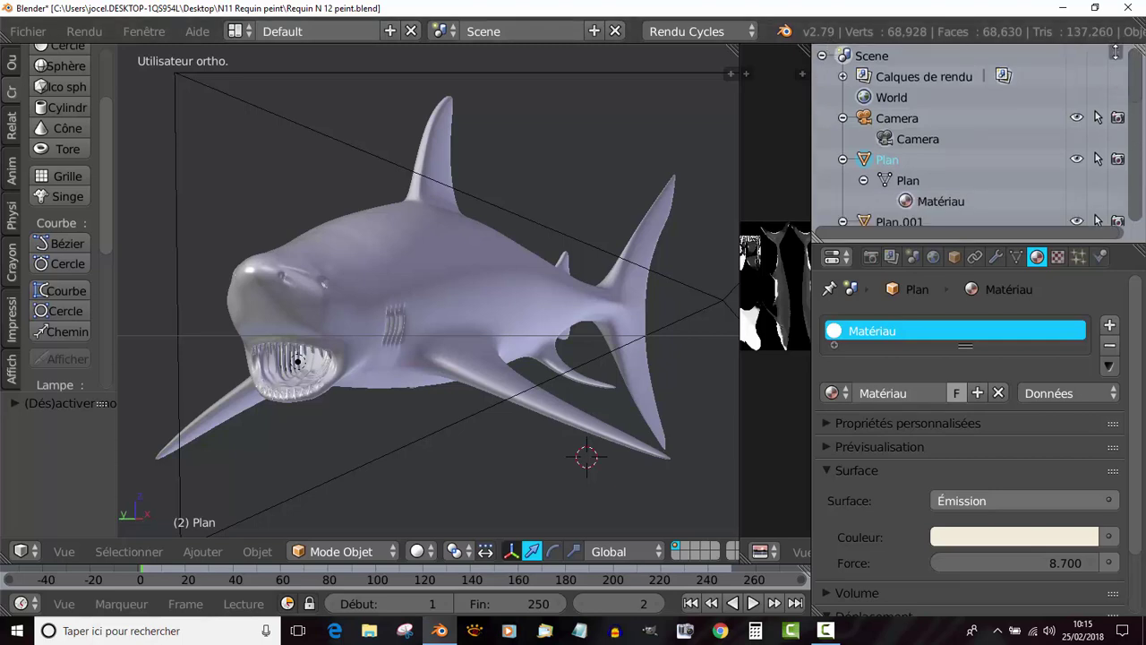
pyautogui.moveTo(1114, 51); pyautogui.dragTo(1112, 75)
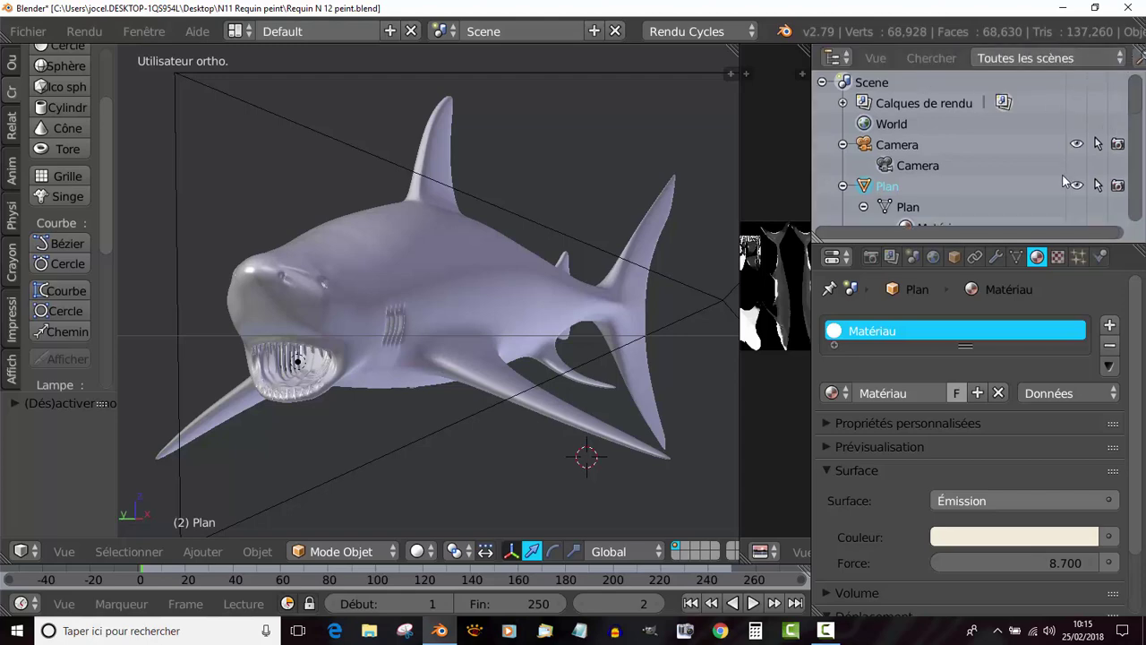
pyautogui.scroll(-3, 496, 215)
# Narrow the outliner and properties column, and widen the 3D view into the image editor's space
pyautogui.scroll(6, 668, 272)
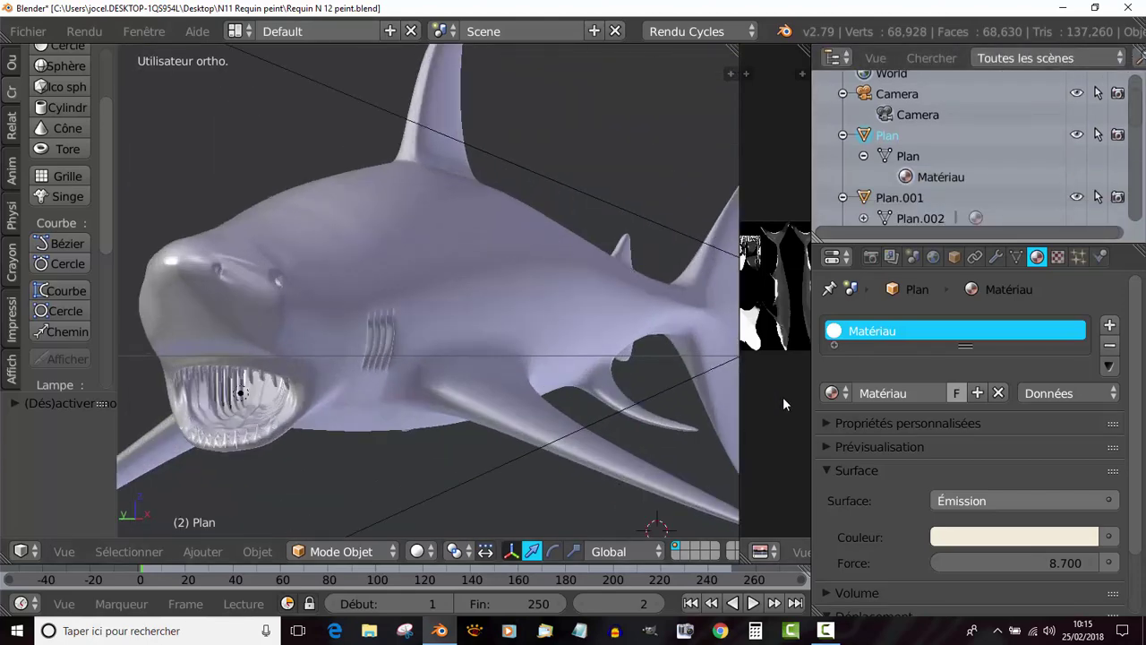
pyautogui.moveTo(810, 368); pyautogui.dragTo(902, 368)
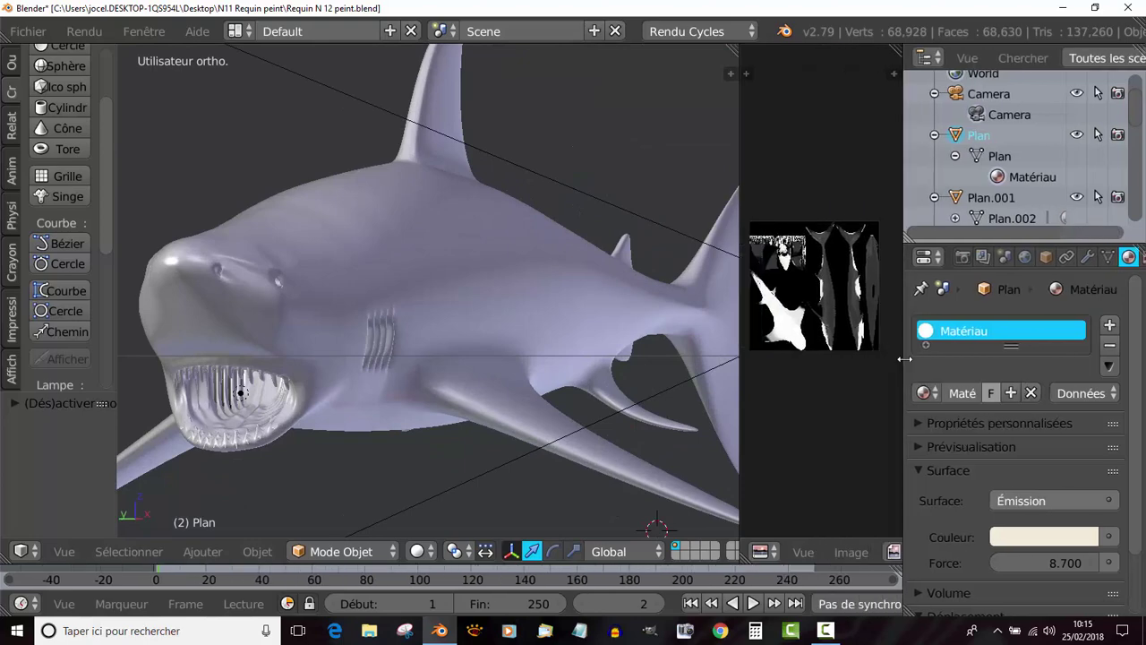
pyautogui.moveTo(740, 157); pyautogui.dragTo(811, 174)
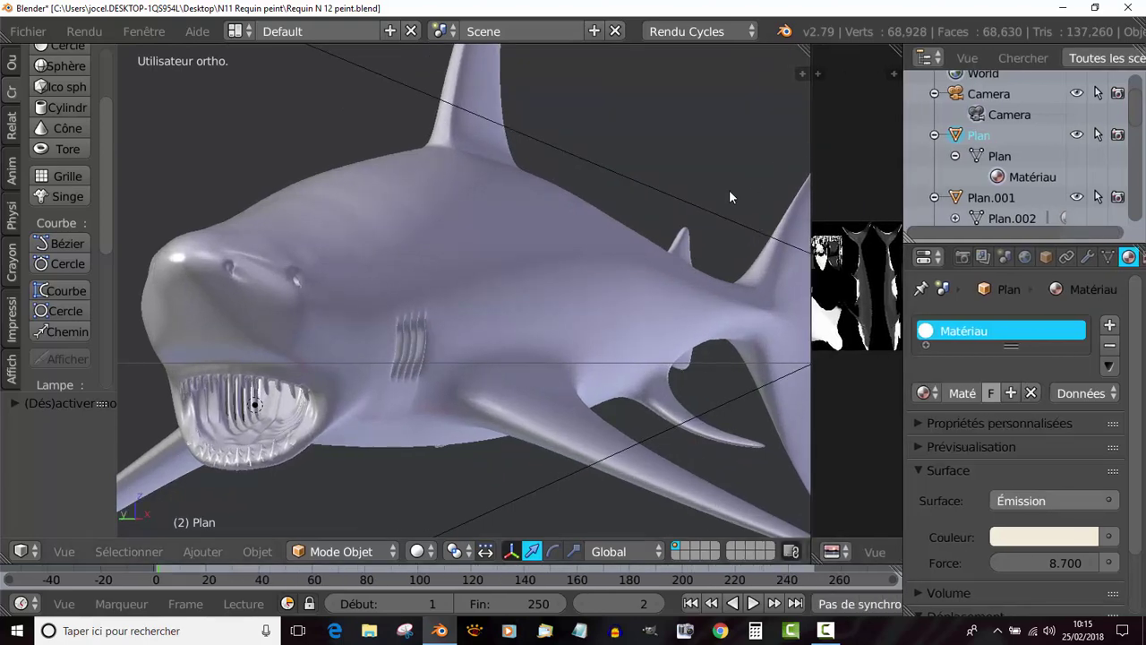
# Frame the shark closely from the front with its open mouth in view, and widen the 3D view slightly more
pyautogui.scroll(-5, 681, 224)
pyautogui.moveTo(644, 205); pyautogui.dragTo(616, 245, button='middle')
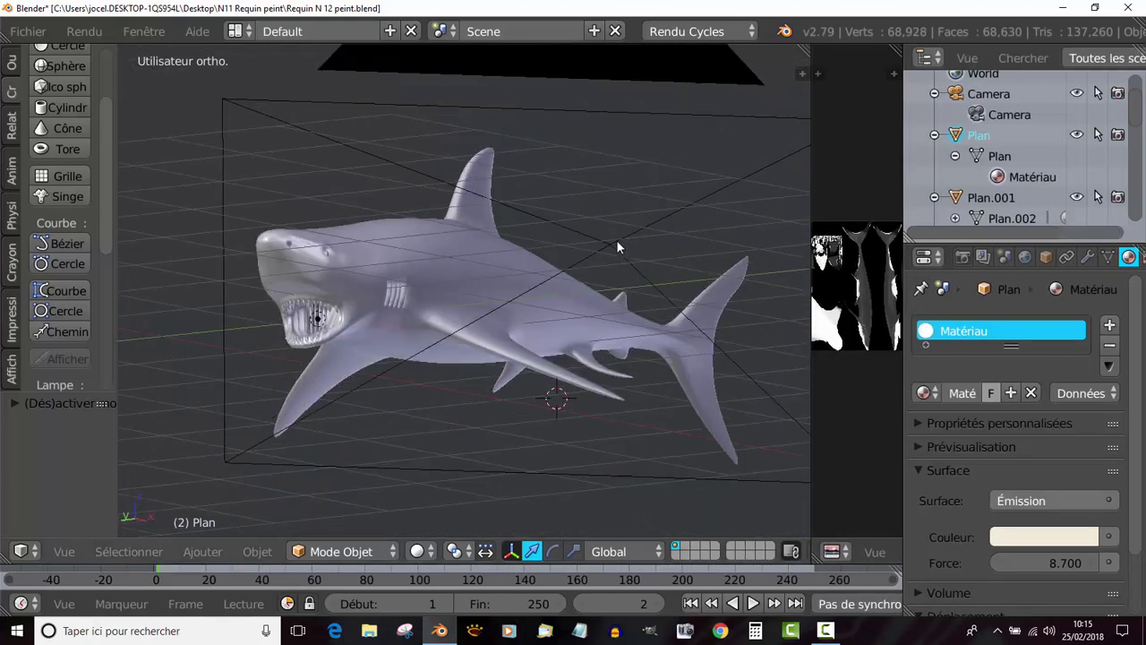
pyautogui.scroll(3, 461, 313)
pyautogui.moveTo(449, 320); pyautogui.dragTo(553, 356, button='middle')
pyautogui.scroll(2, 583, 344)
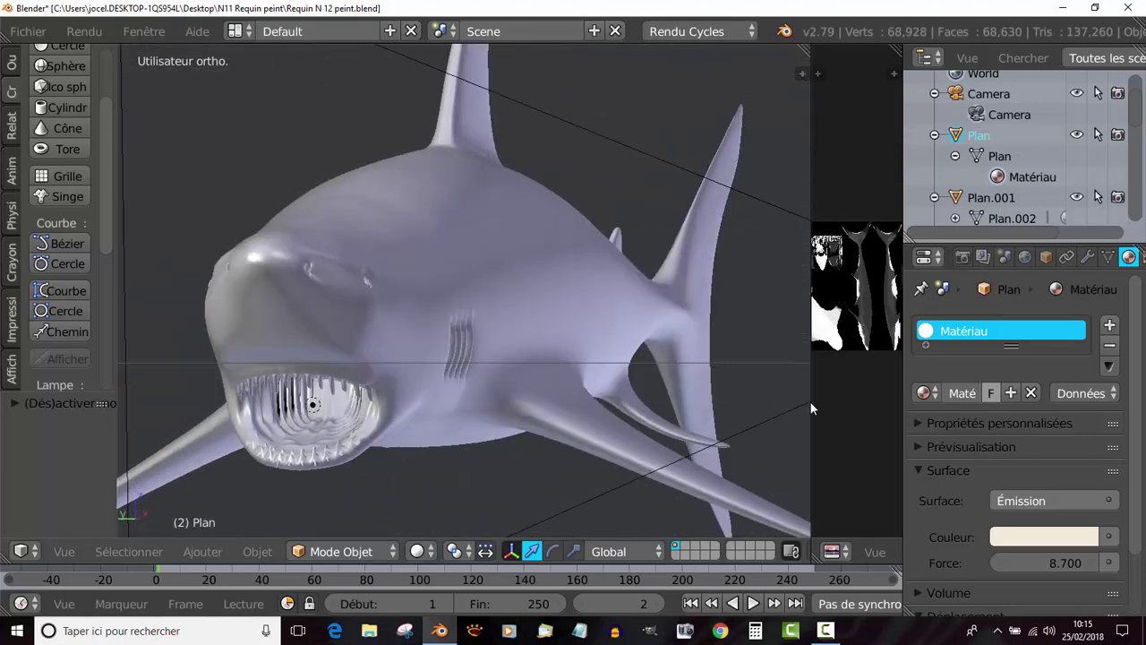
pyautogui.moveTo(810, 402); pyautogui.dragTo(844, 397)
# Switch the 3D view to rendered shading (Rendu) and examine the painted shark from its side
pyautogui.click(417, 551)
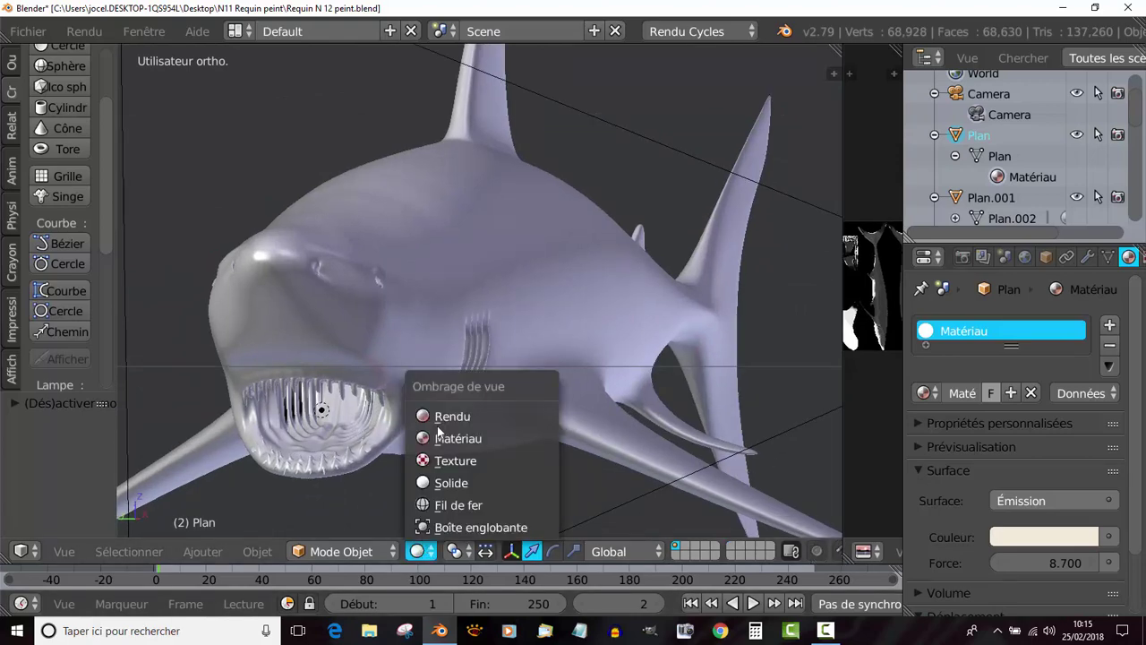
pyautogui.click(441, 416)
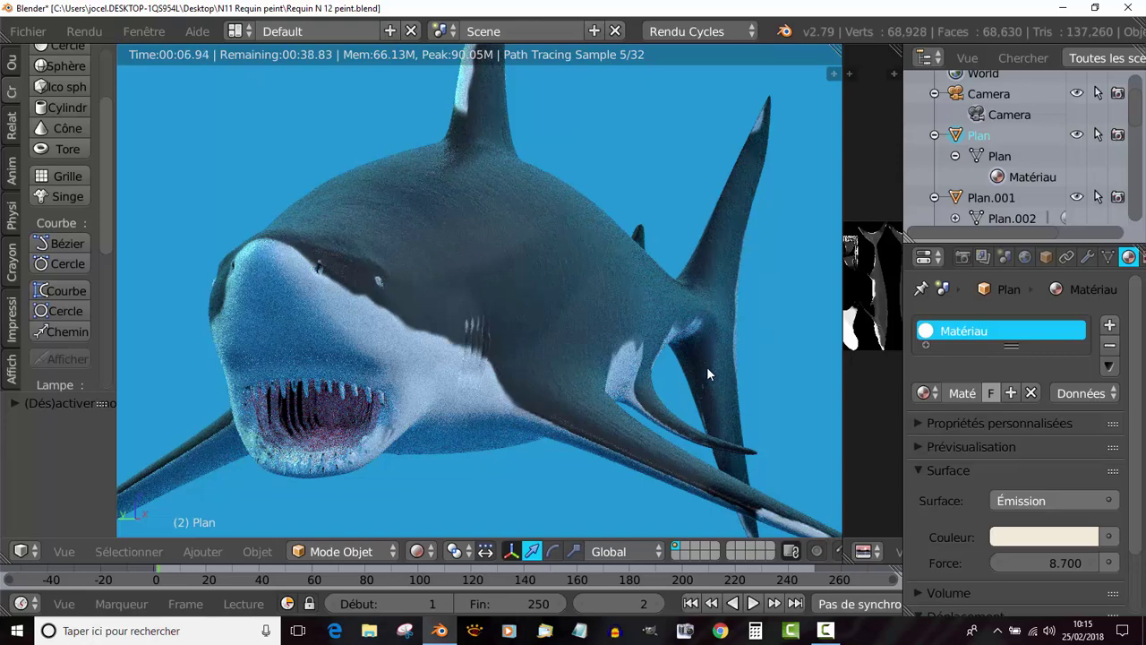
pyautogui.moveTo(705, 373); pyautogui.dragTo(454, 399, button='middle')
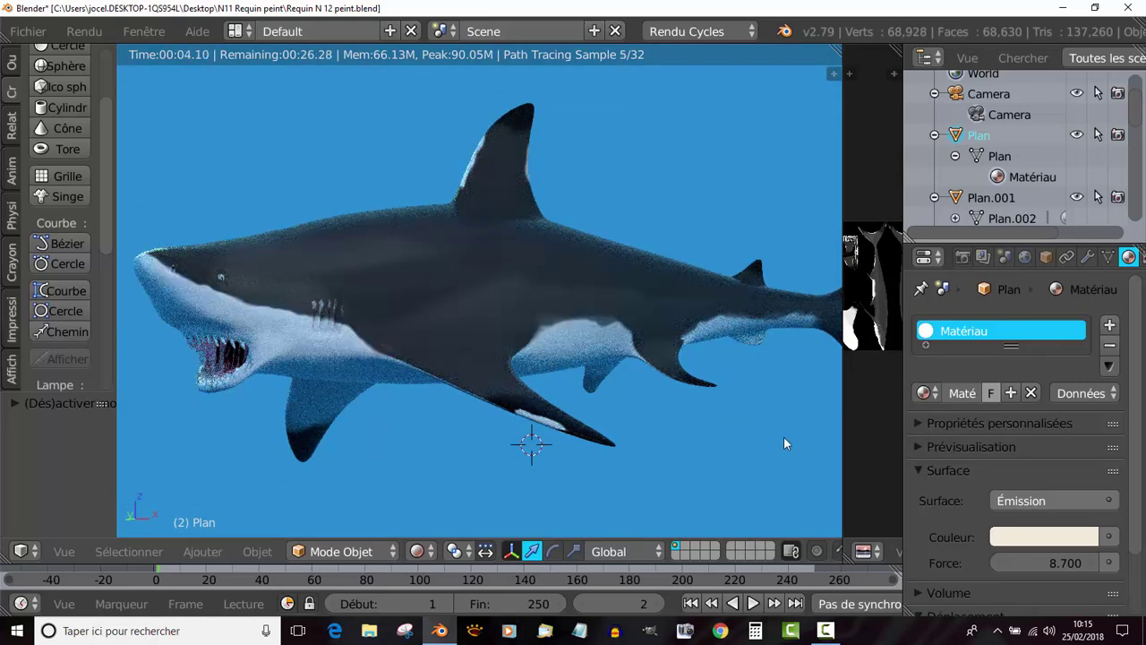
pyautogui.moveTo(726, 460); pyautogui.dragTo(752, 443, button='middle')
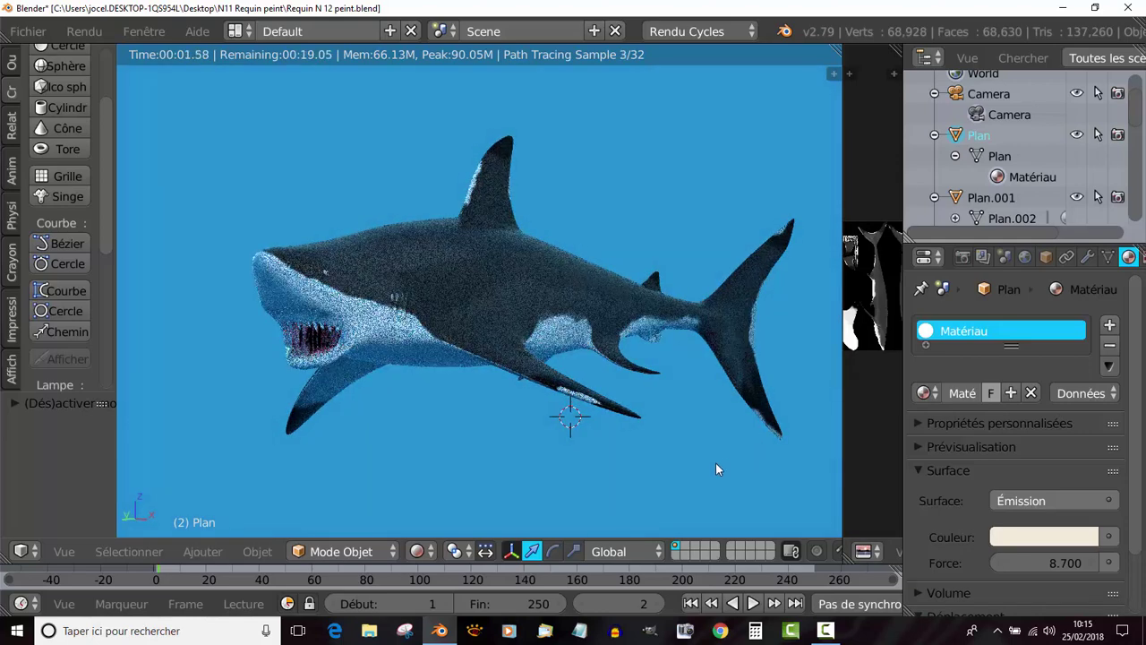